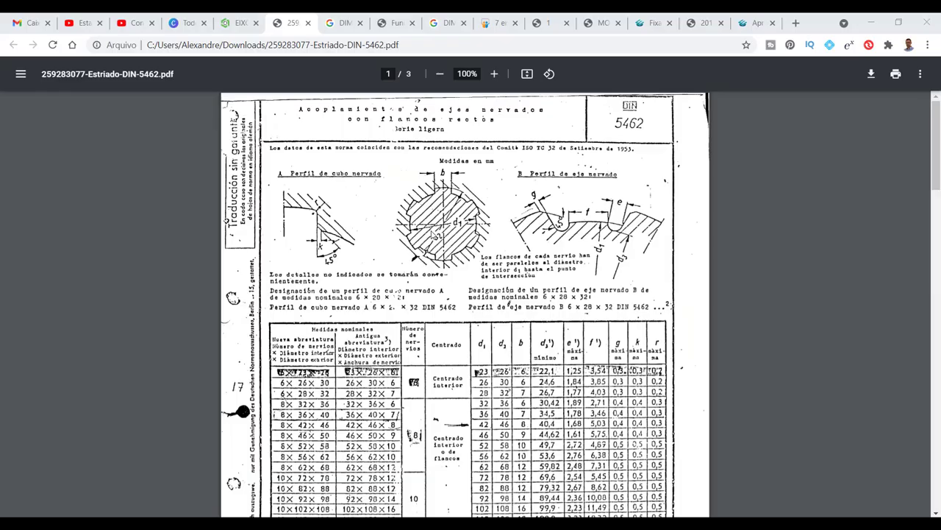
# Step: Switch to the EIXO ESTRIADO Onshape document and start a sketch on the Front plane, viewed face-on
pyautogui.click(239, 24)
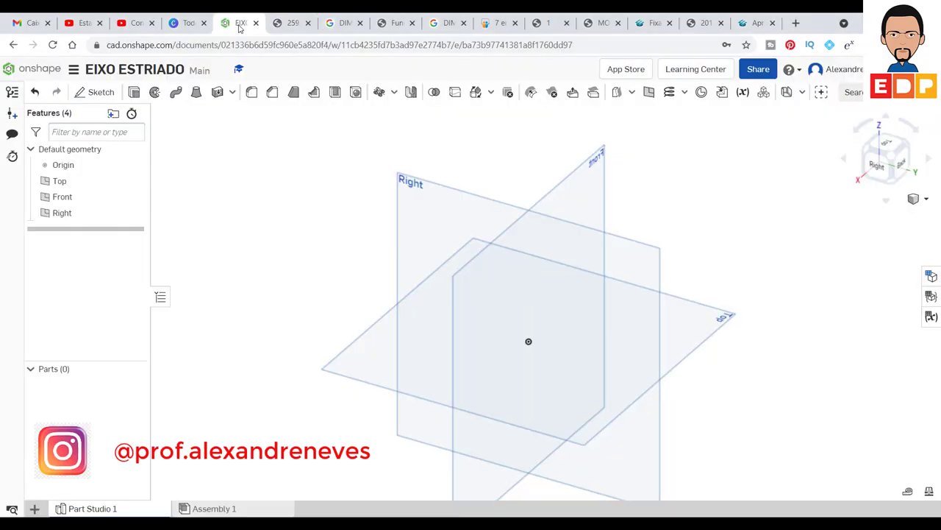
pyautogui.click(590, 170)
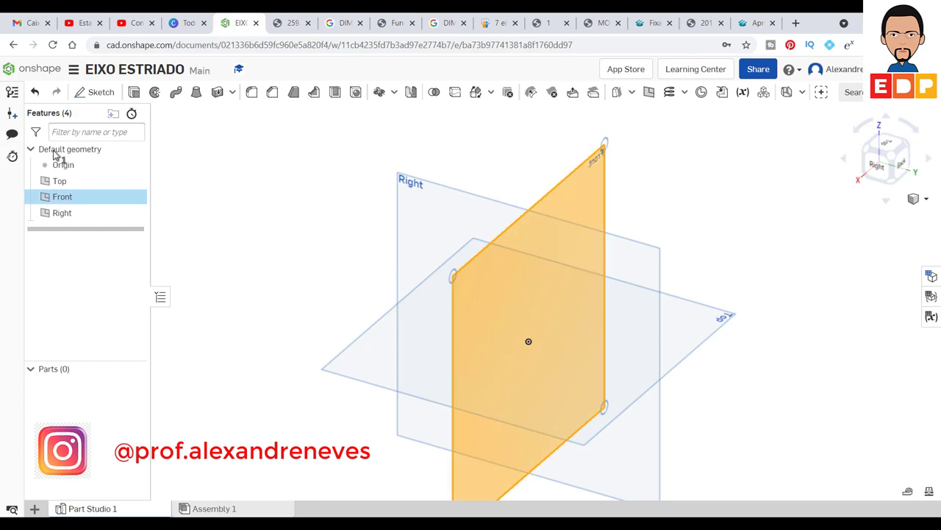
pyautogui.click(99, 94)
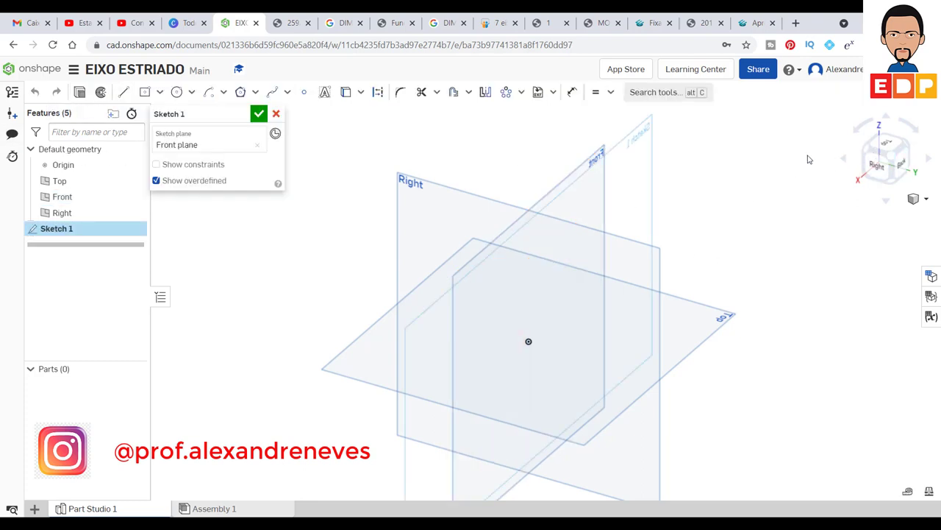
pyautogui.moveTo(795, 235); pyautogui.dragTo(879, 259)
pyautogui.click(864, 158)
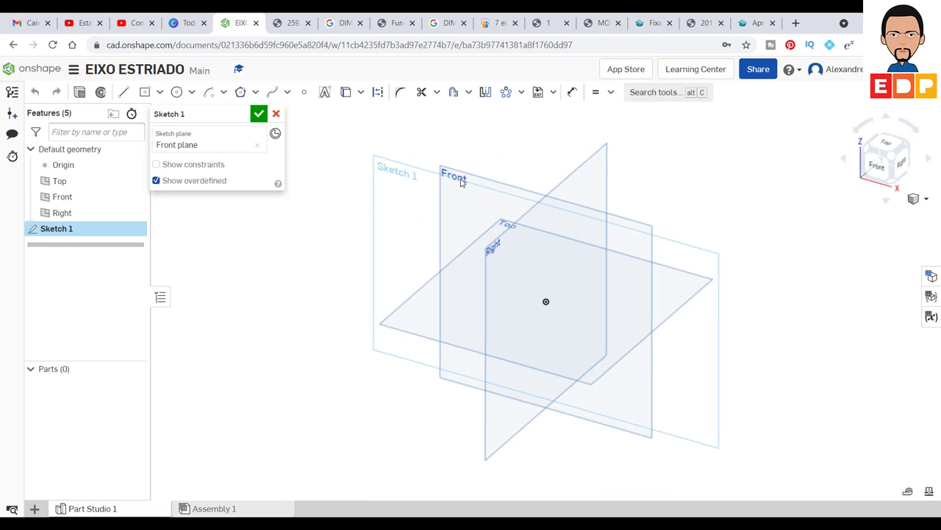
pyautogui.press('n')
pyautogui.scroll(-3, 498, 280)
pyautogui.scroll(5, 497, 282)
pyautogui.scroll(1, 498, 282)
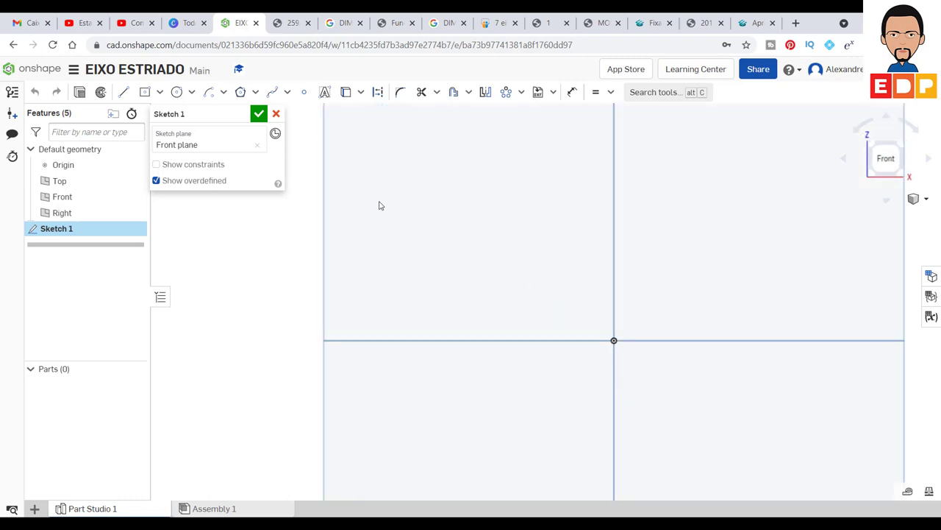
pyautogui.press('f')
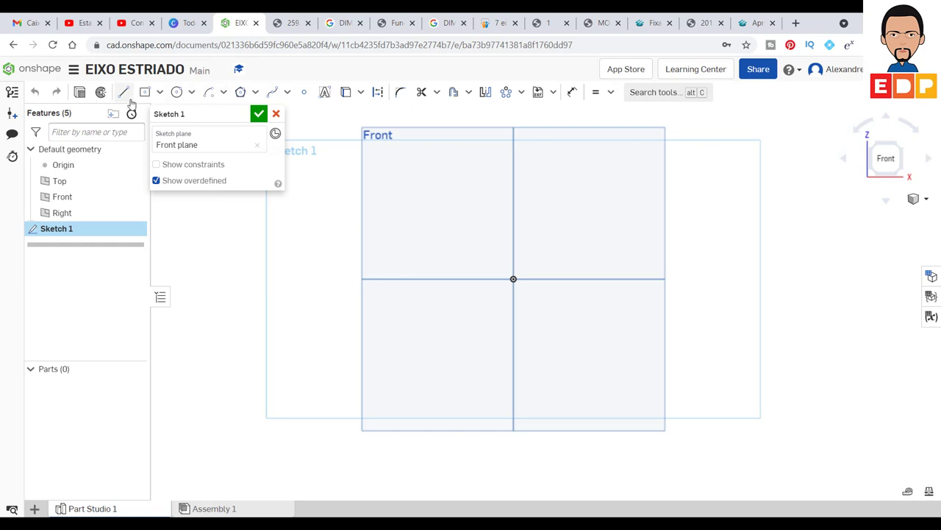
# Step: Sketch a closed, stepped shaft half-profile on the horizontal axis, about 101 mm long with a raised middle section about 51 mm long
pyautogui.click(123, 94)
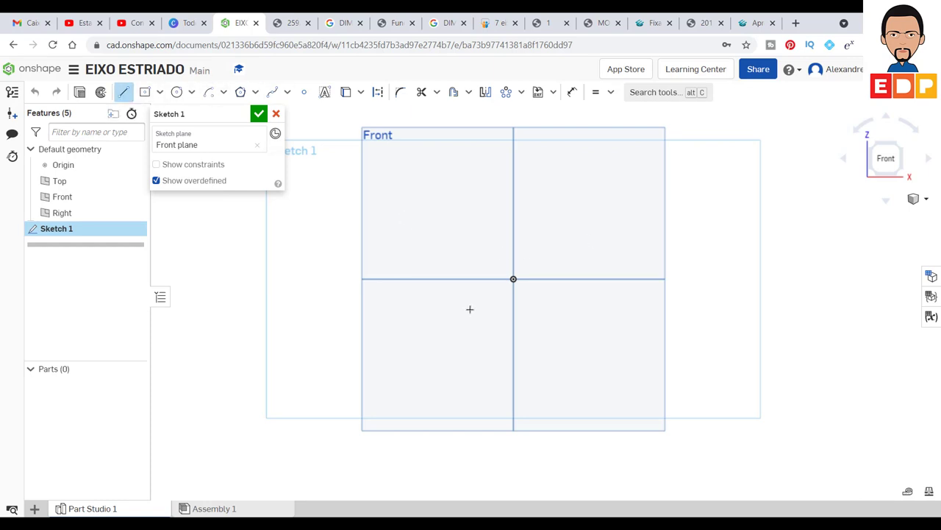
pyautogui.click(420, 274)
pyautogui.click(420, 253)
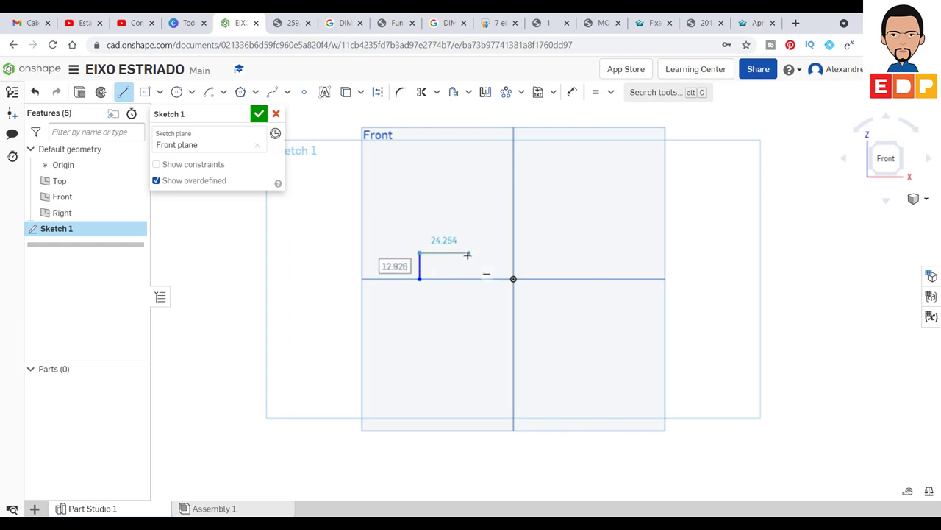
pyautogui.click(461, 253)
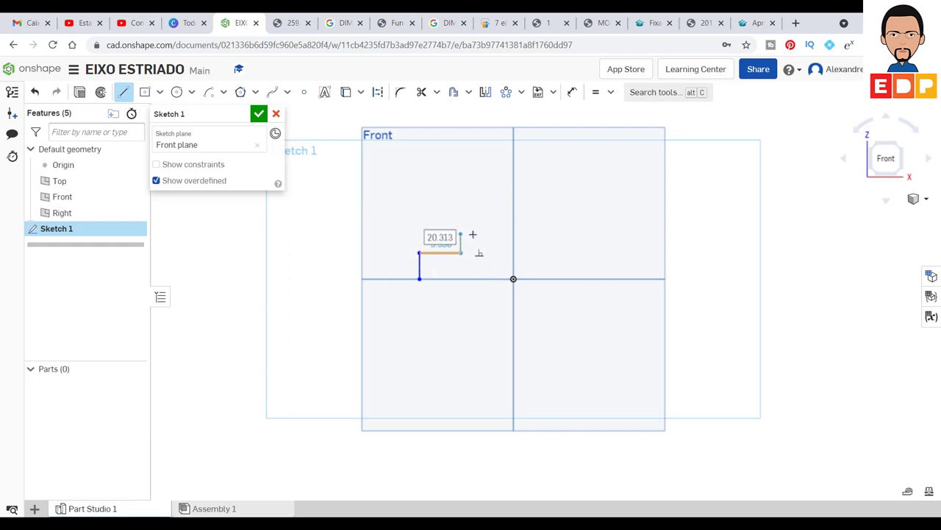
pyautogui.click(461, 234)
pyautogui.click(564, 234)
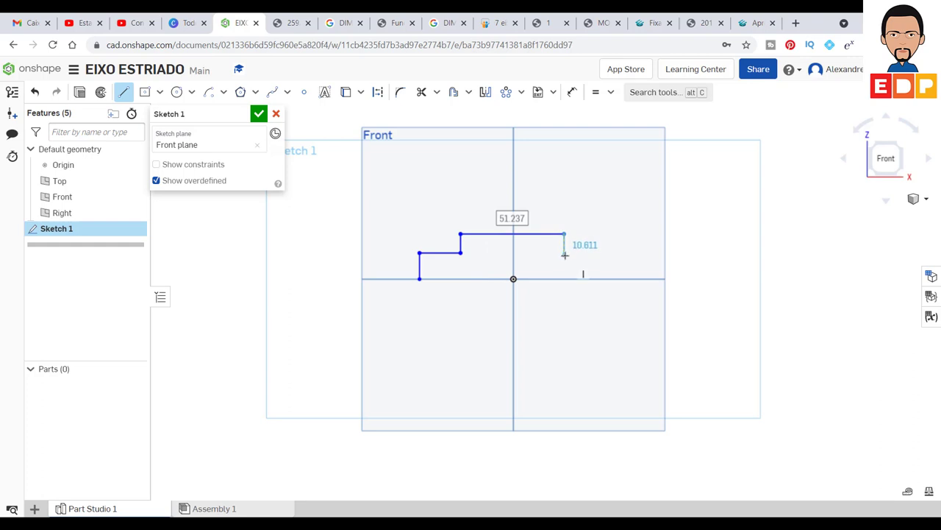
pyautogui.click(566, 255)
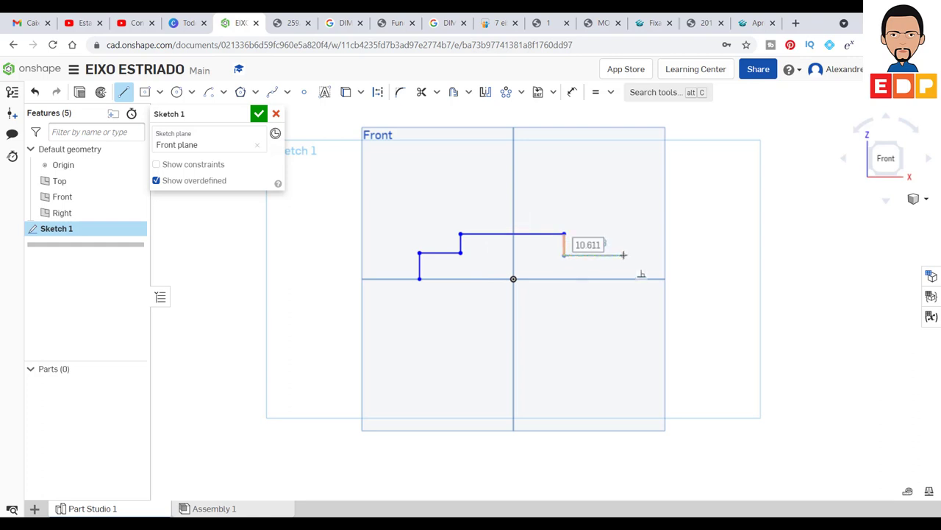
pyautogui.click(623, 254)
pyautogui.click(623, 279)
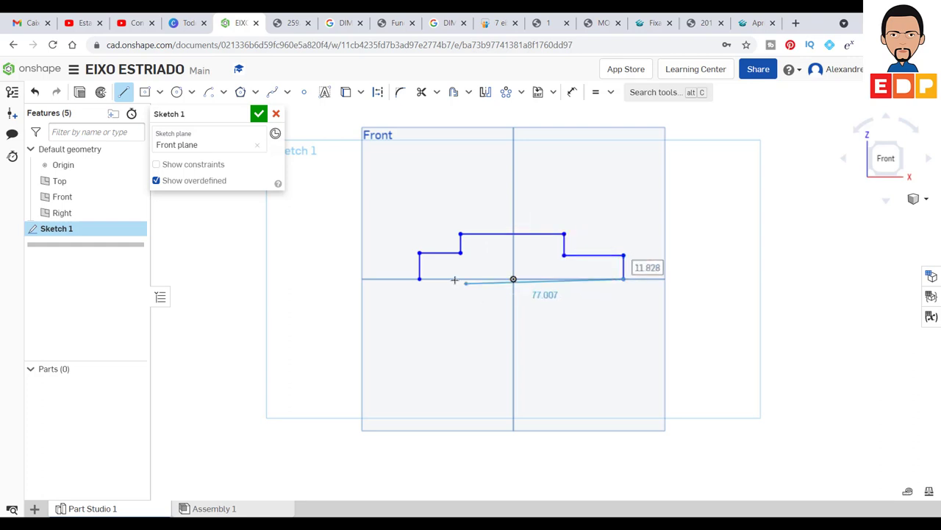
pyautogui.click(420, 278)
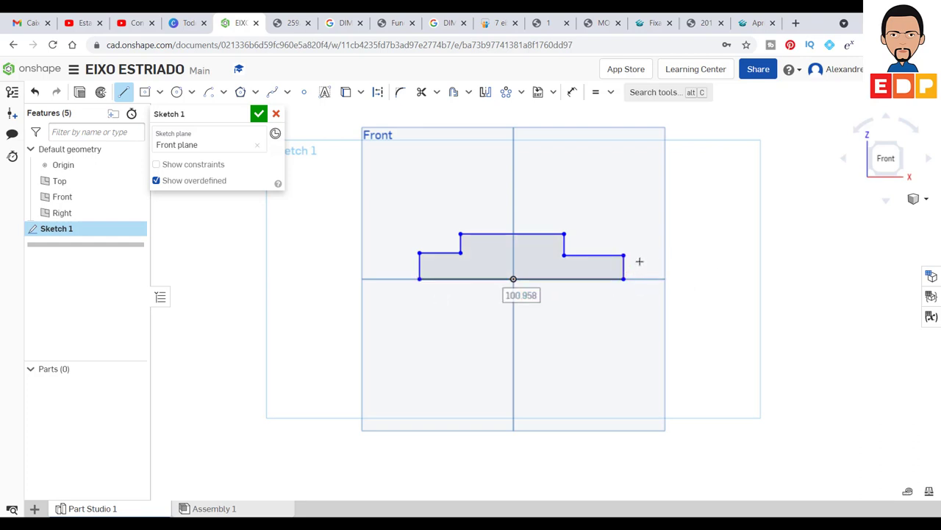
pyautogui.press('Escape')
# Step: Apply Equal constraints to the profile's matching pairs: the end edges, the step risers and the lower horizontal edges
pyautogui.click(625, 266)
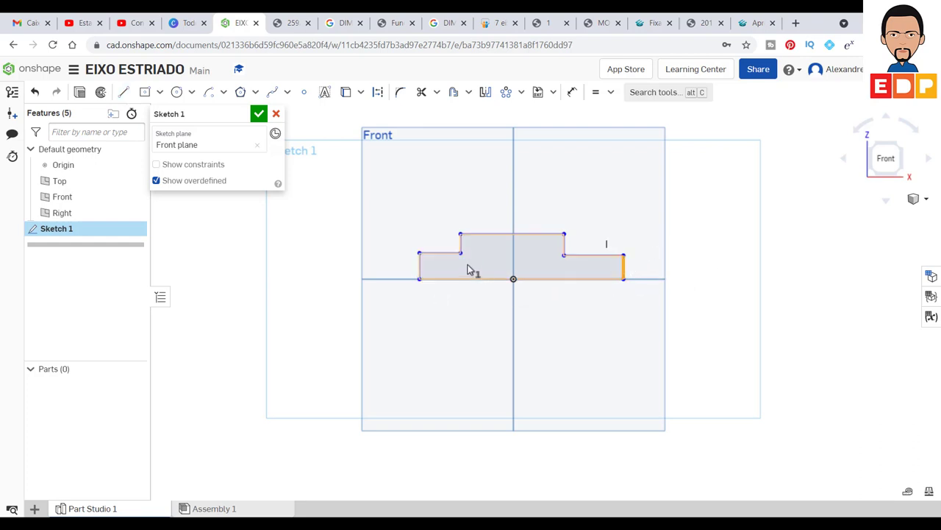
pyautogui.click(831, 239)
pyautogui.click(596, 92)
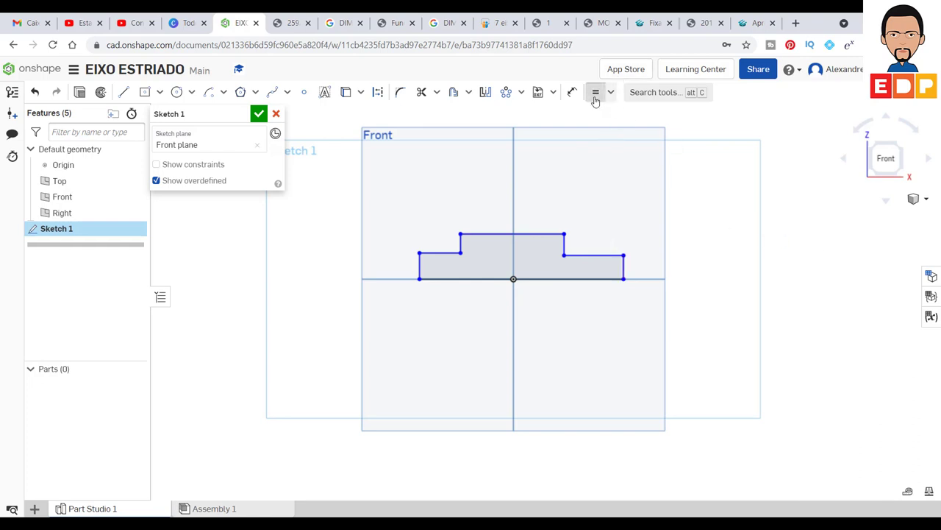
pyautogui.click(624, 266)
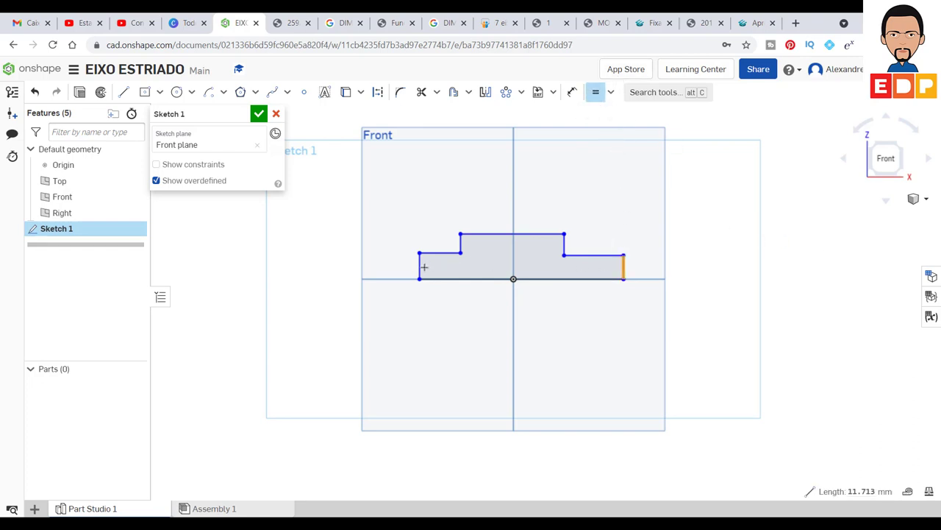
pyautogui.click(420, 266)
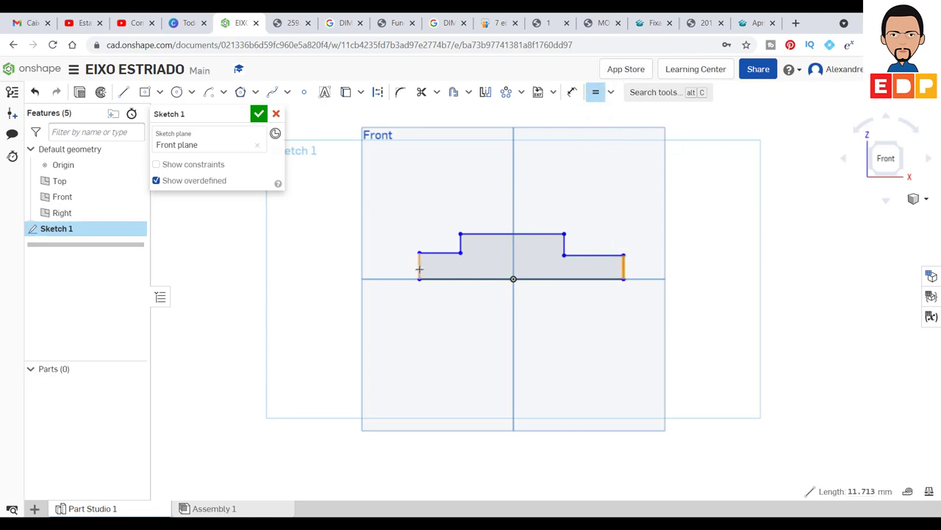
pyautogui.click(459, 247)
pyautogui.click(564, 246)
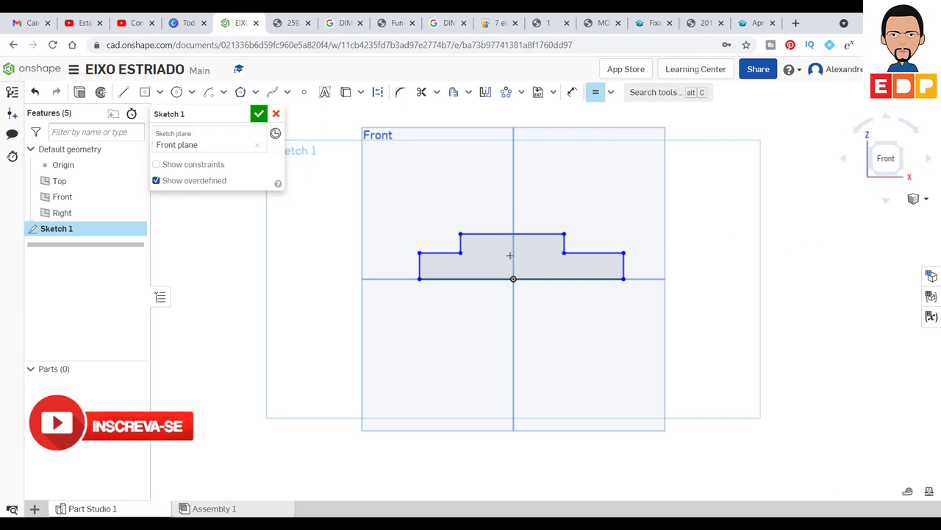
pyautogui.click(432, 253)
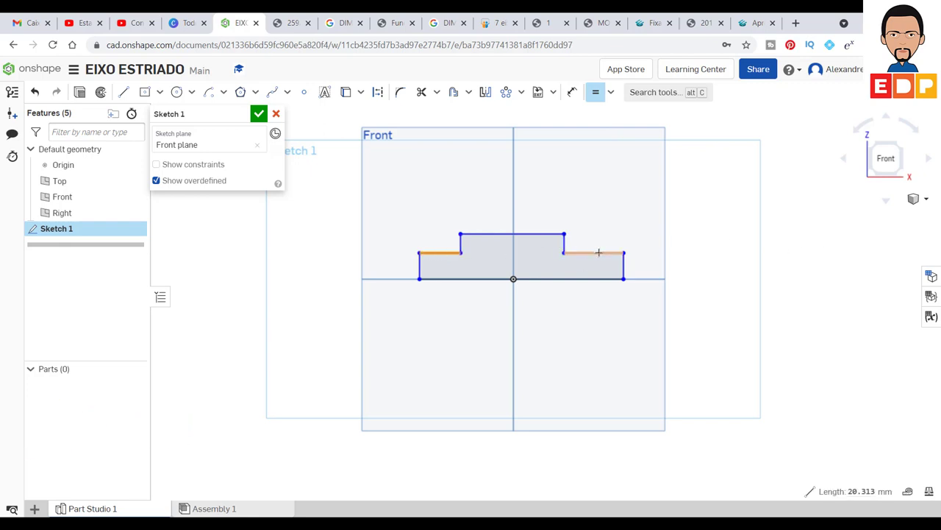
pyautogui.click(599, 252)
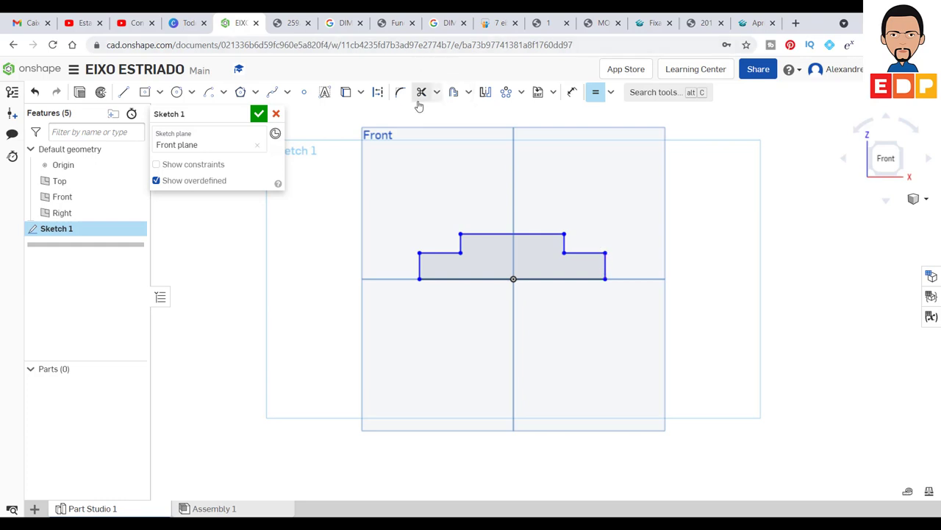
# Step: Dimension the right end edge of the profile with a height of 8 mm
pyautogui.click(573, 94)
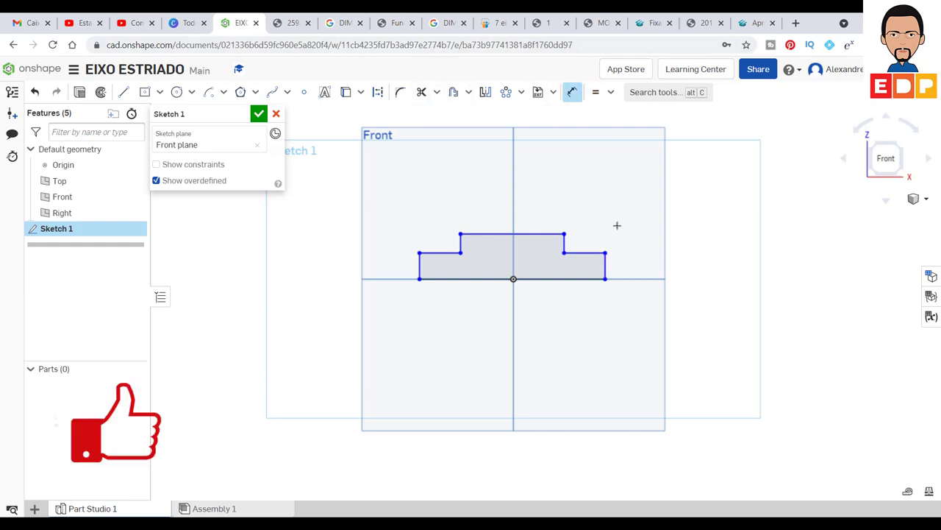
pyautogui.click(604, 265)
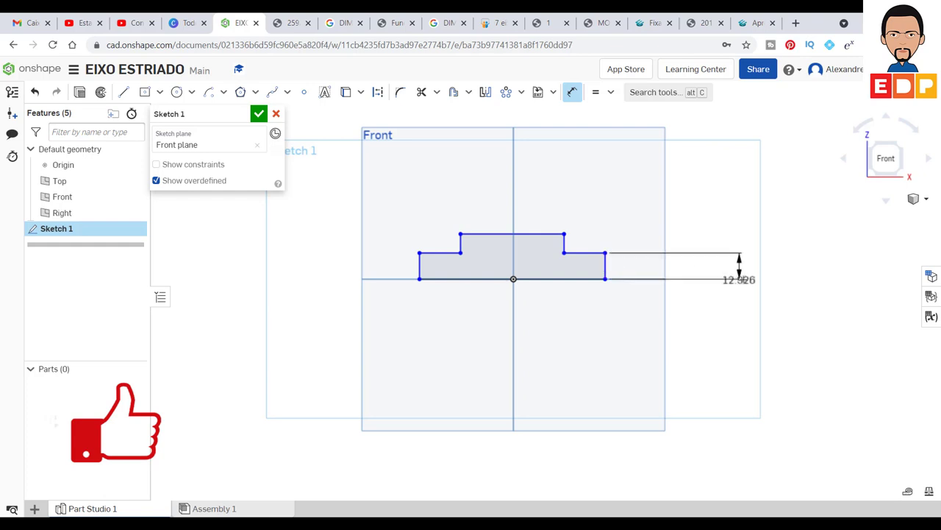
pyautogui.click(703, 271)
pyautogui.write('8')
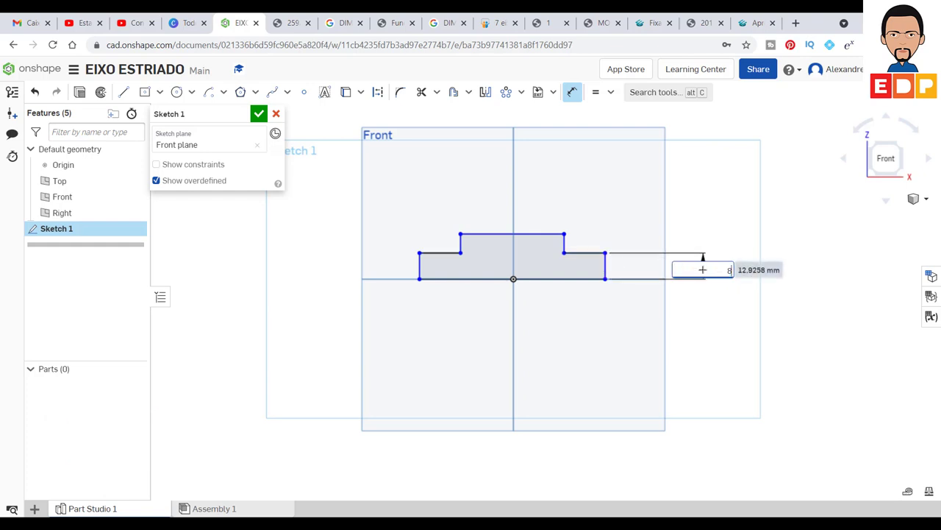
pyautogui.press('Return')
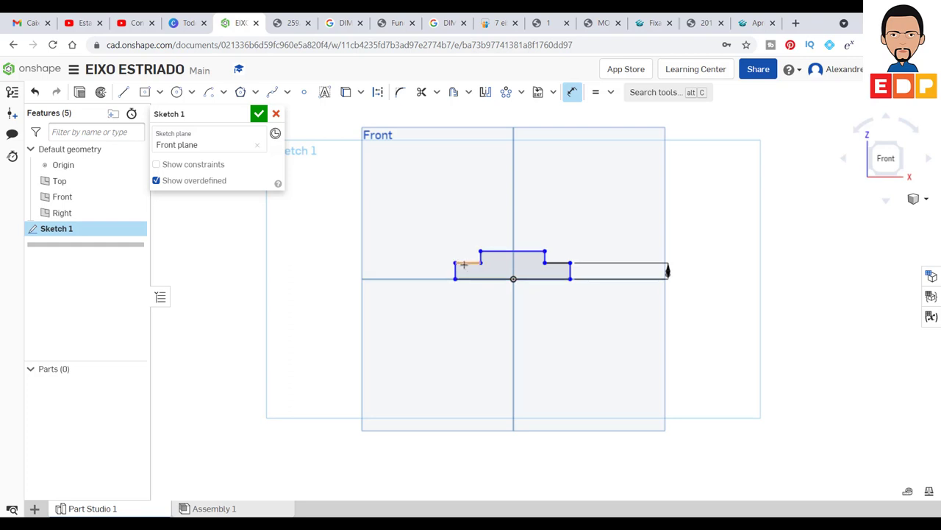
# Step: Dimension the left lower horizontal edge of the profile with a length of 15 mm
pyautogui.click(463, 263)
pyautogui.click(395, 218)
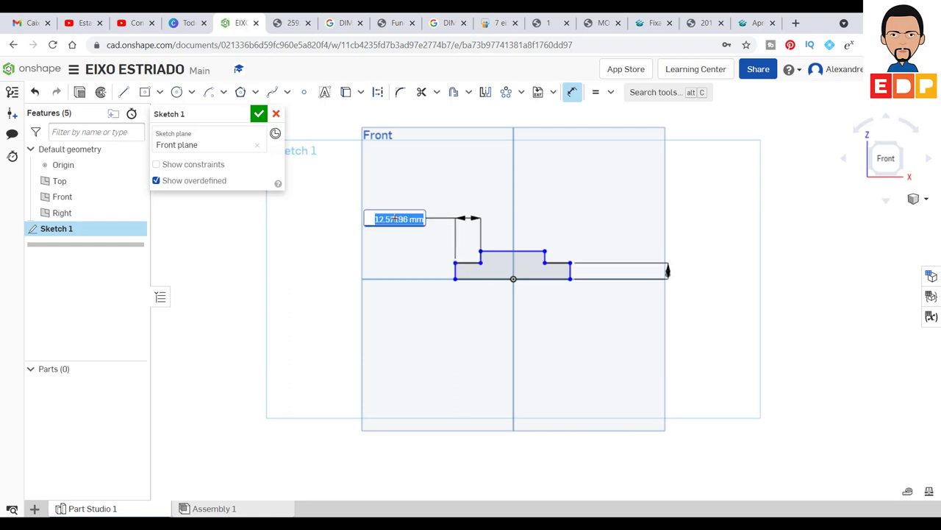
pyautogui.write('15')
pyautogui.press('Return')
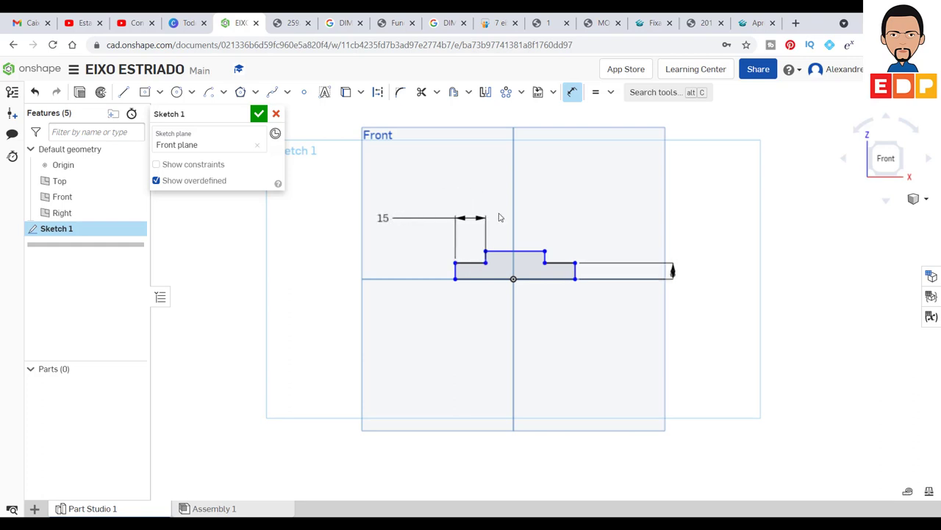
pyautogui.click(556, 263)
pyautogui.press('Escape')
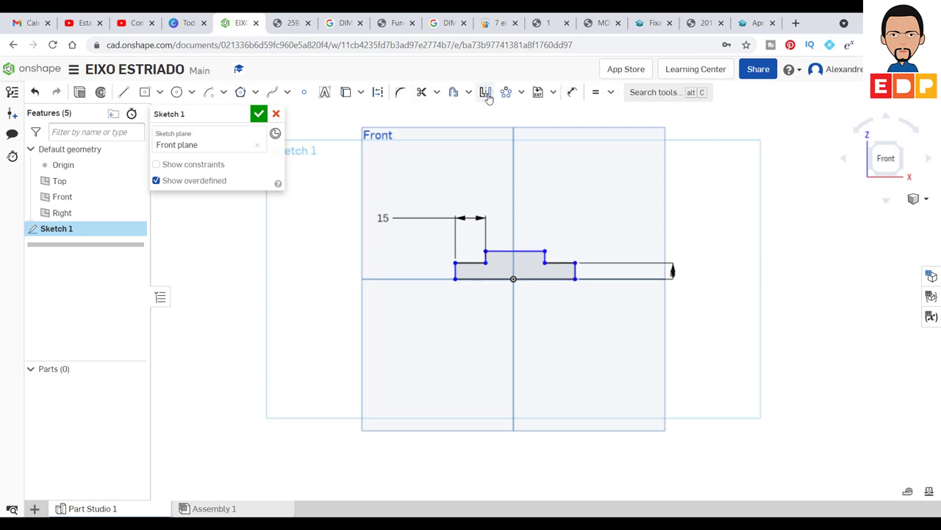
pyautogui.click(573, 92)
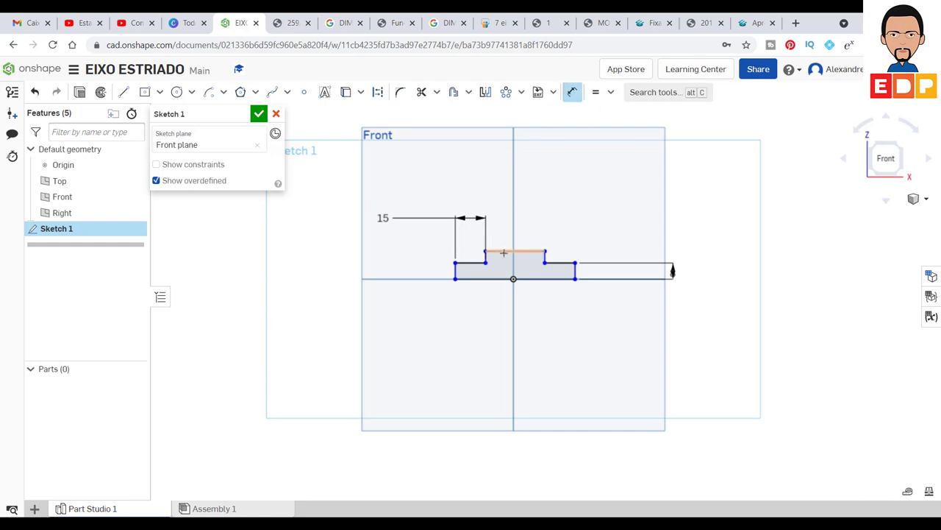
pyautogui.click(504, 251)
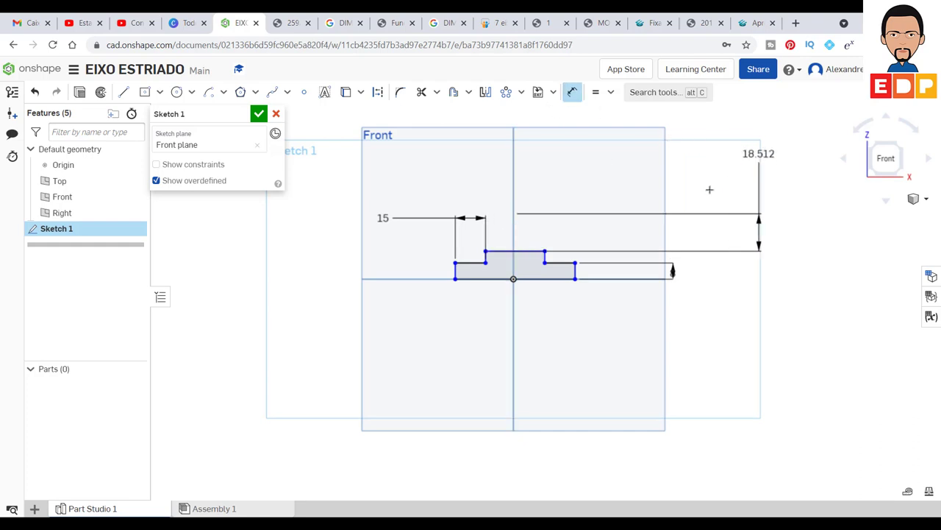
pyautogui.press('Escape')
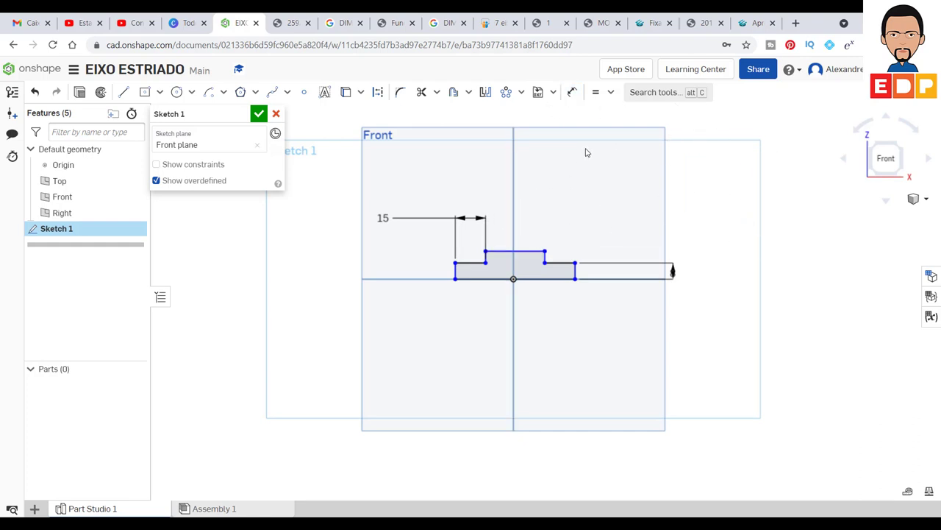
# Step: Dimension the top edge of the raised middle section with a length of 40 mm
pyautogui.click(572, 91)
pyautogui.click(525, 242)
pyautogui.click(503, 216)
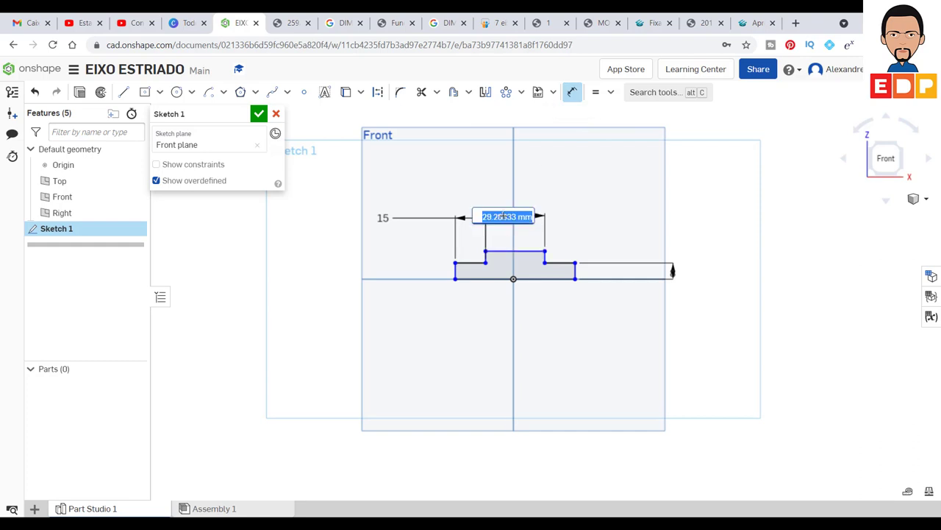
pyautogui.write('40')
pyautogui.press('Return')
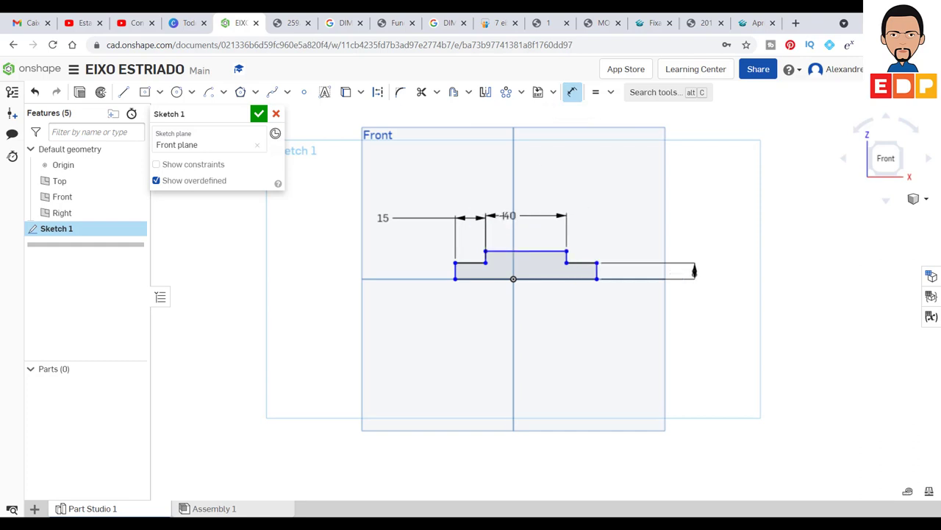
# Step: Center the profile by dimensioning the top edge's right corner 20 mm from the vertical axis
pyautogui.click(566, 251)
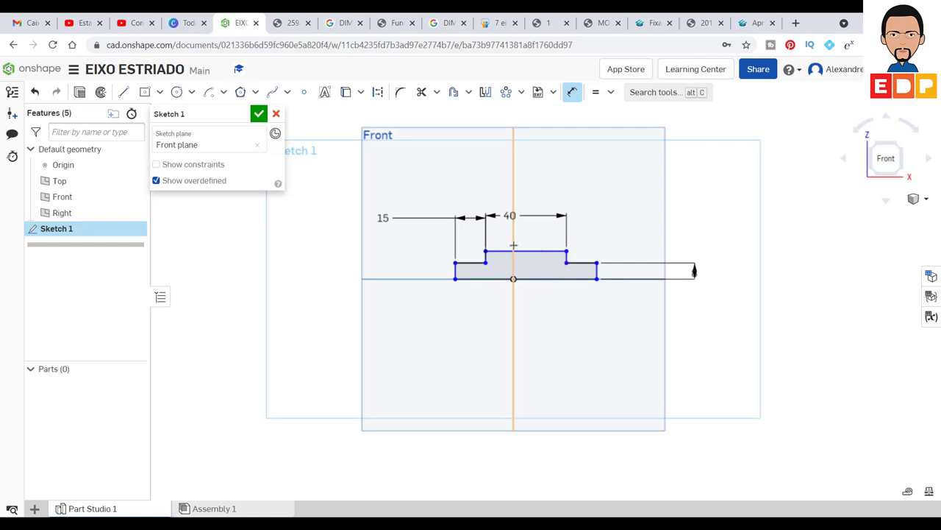
pyautogui.click(513, 221)
pyautogui.click(539, 178)
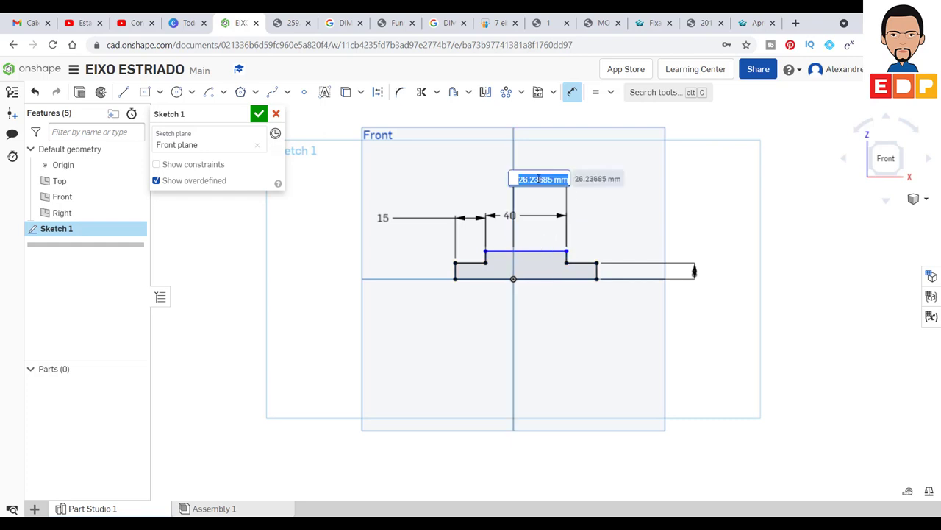
pyautogui.write('1')
pyautogui.press('Escape')
pyautogui.write('20')
pyautogui.press('Return')
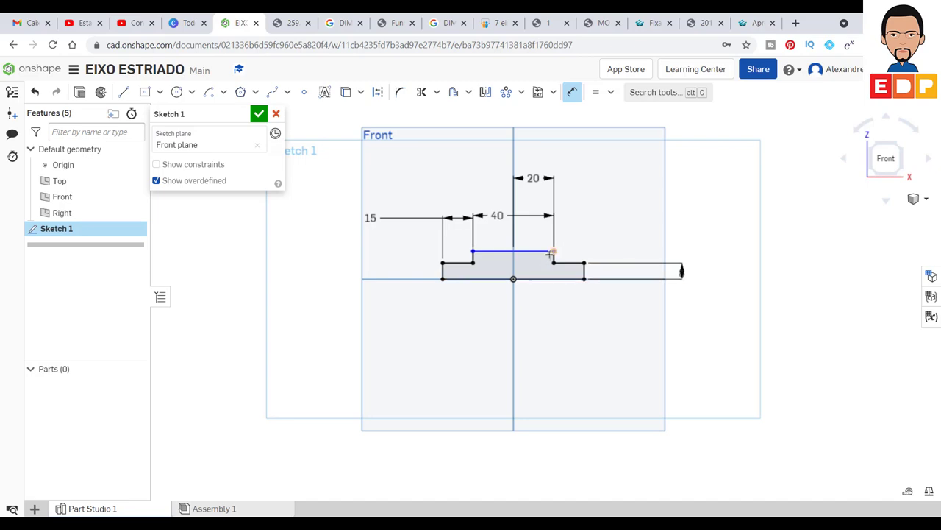
# Step: Consult the DIN 5462 table, dimension the raised middle section's top edge 13 mm above the horizontal baseline, and finish the sketch
pyautogui.click(292, 24)
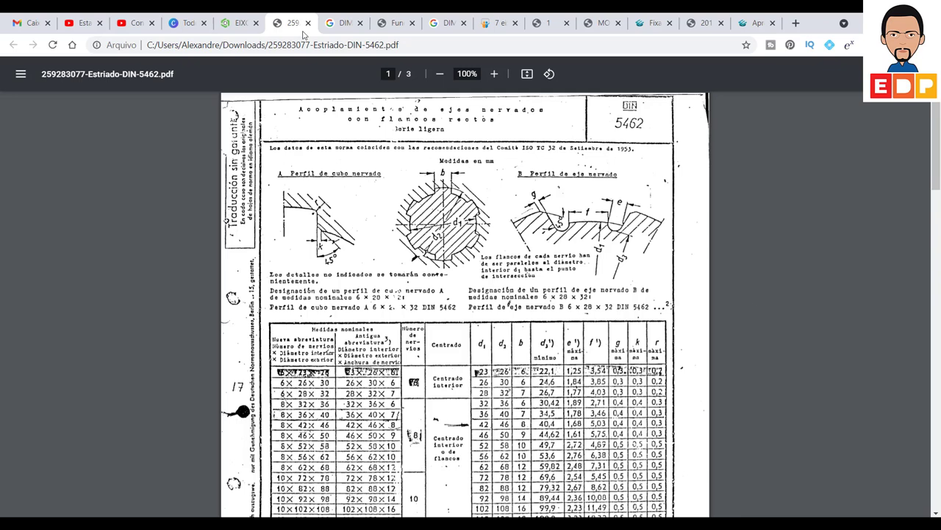
pyautogui.click(239, 24)
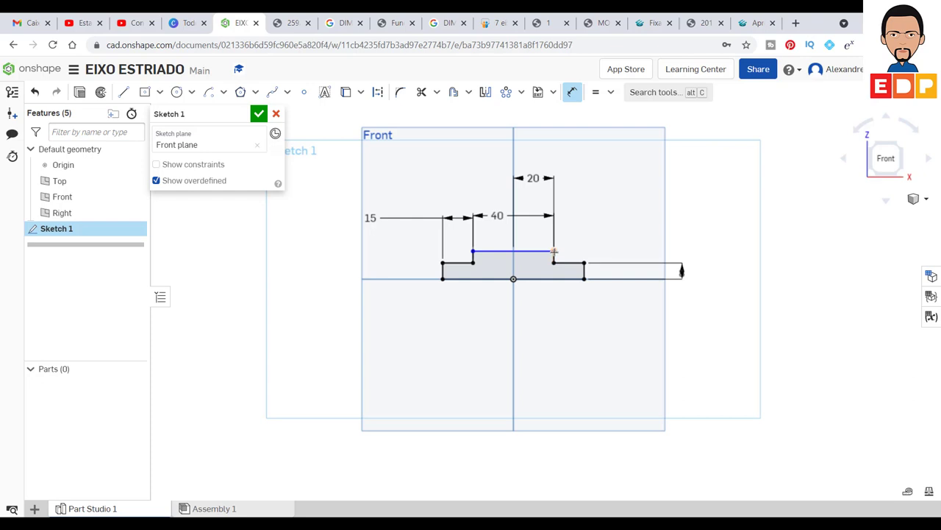
pyautogui.click(552, 279)
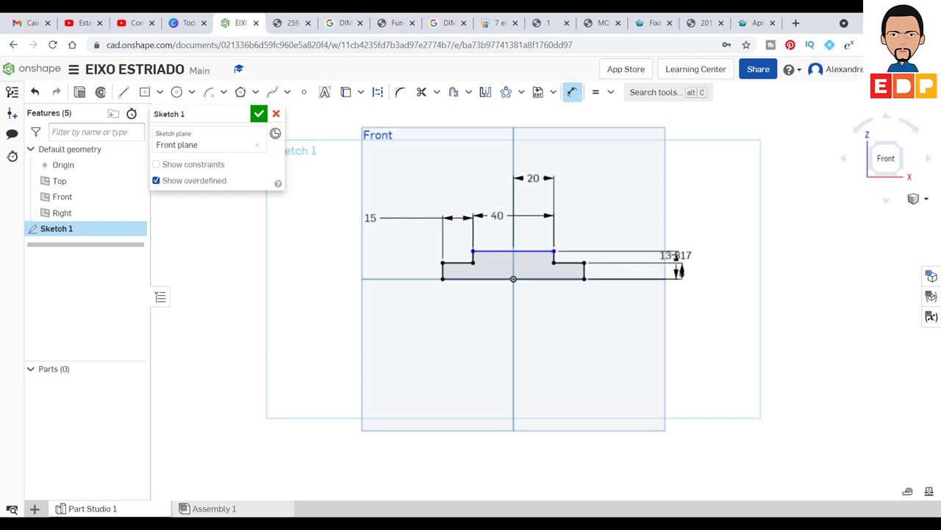
pyautogui.click(675, 235)
pyautogui.write('1')
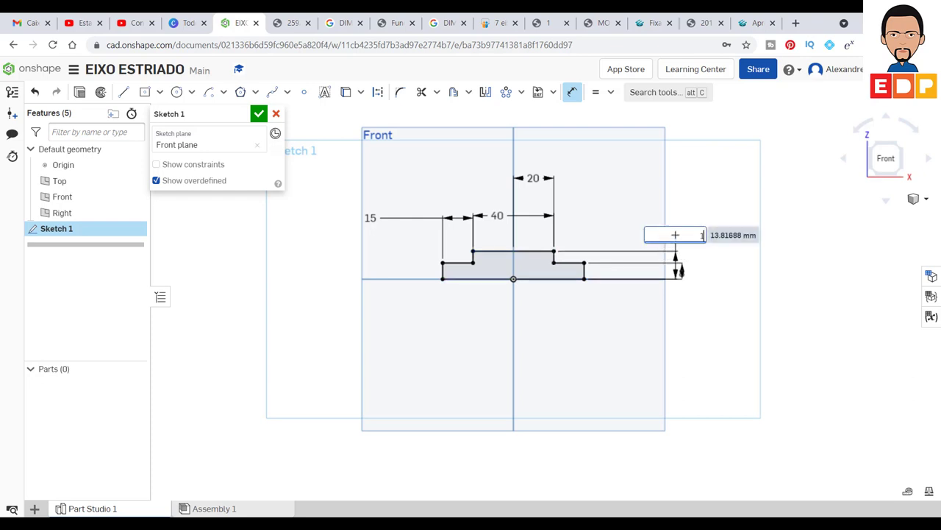
pyautogui.write('3')
pyautogui.press('Return')
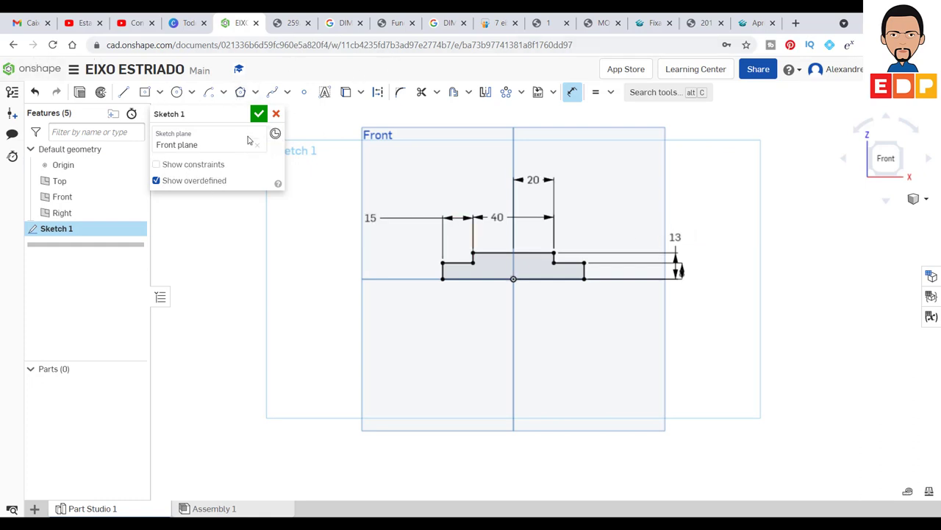
pyautogui.click(259, 114)
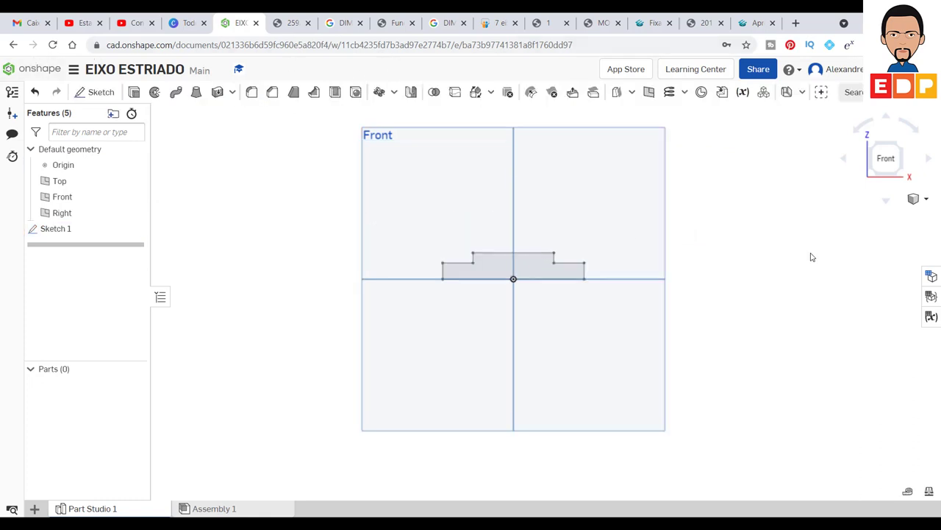
# Step: Revolve the stepped profile a full turn around its bottom edge as a new solid
pyautogui.click(155, 92)
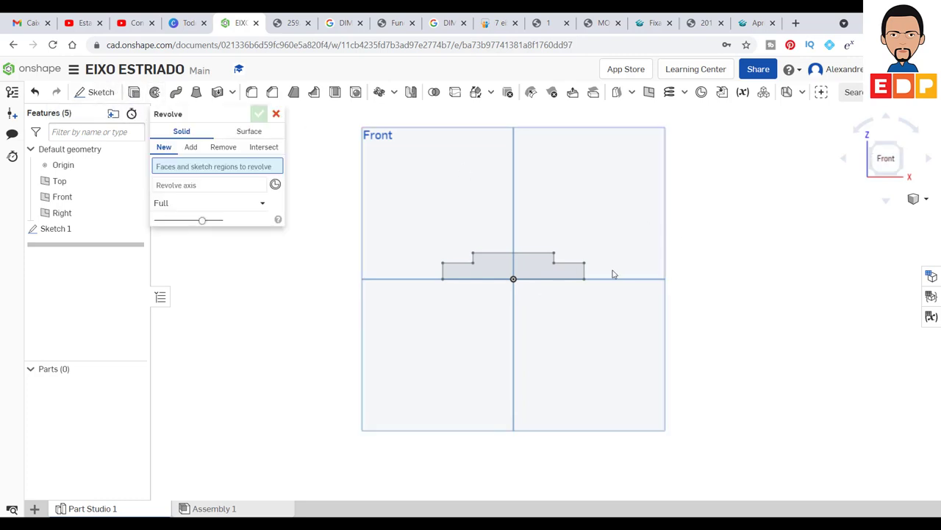
pyautogui.click(545, 267)
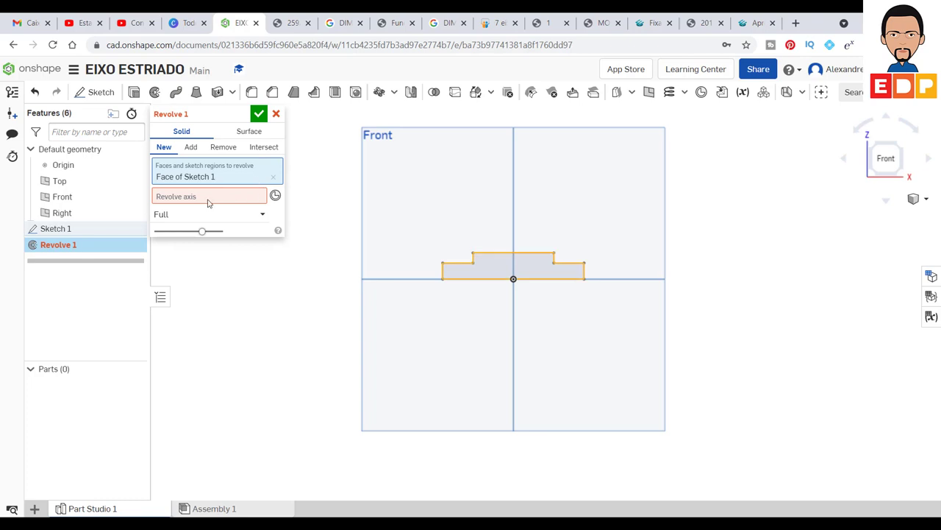
pyautogui.click(534, 279)
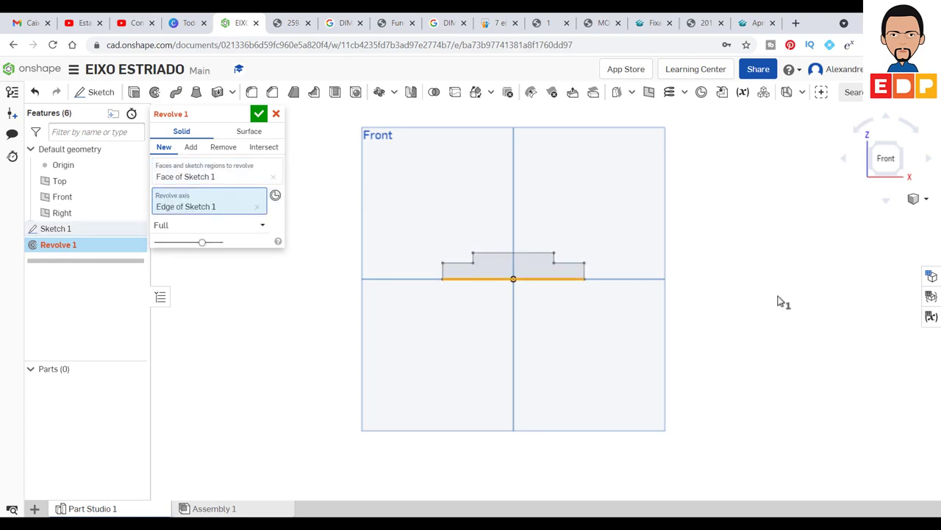
pyautogui.click(259, 114)
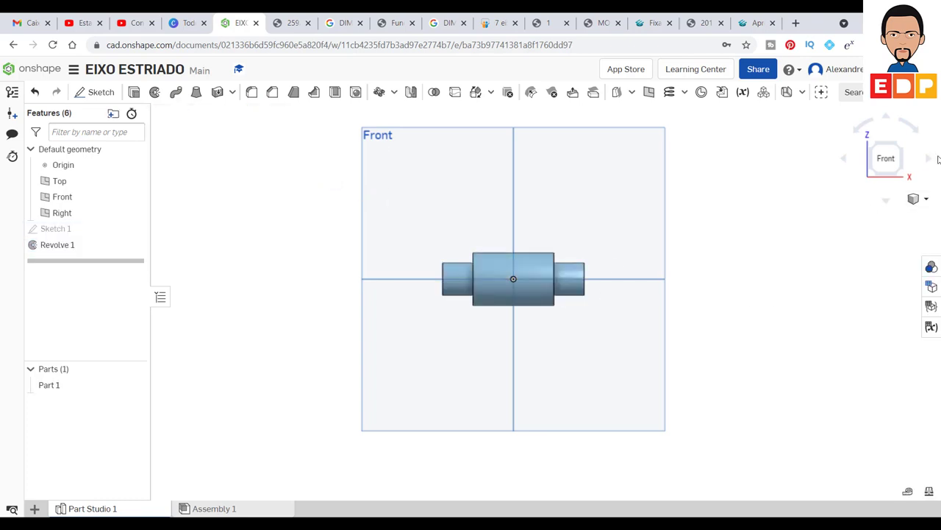
# Step: Start a sketch on the right shoulder face of the shaft's large middle section, viewed from the Right
pyautogui.click(902, 141)
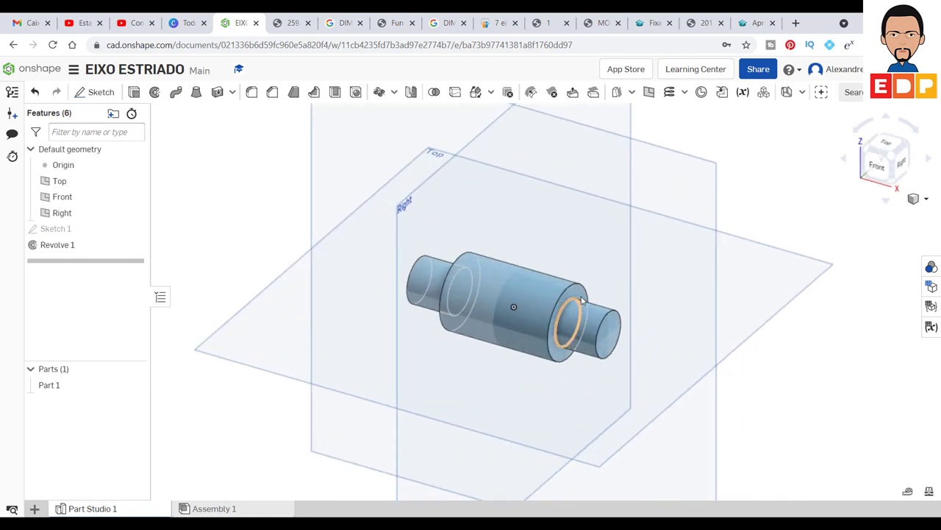
pyautogui.scroll(3, 585, 303)
pyautogui.scroll(-1, 666, 358)
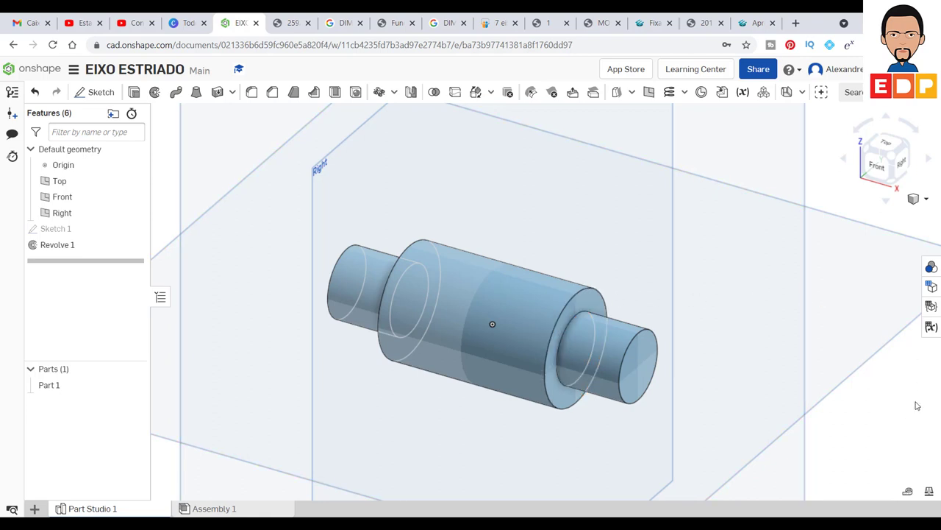
pyautogui.click(591, 301)
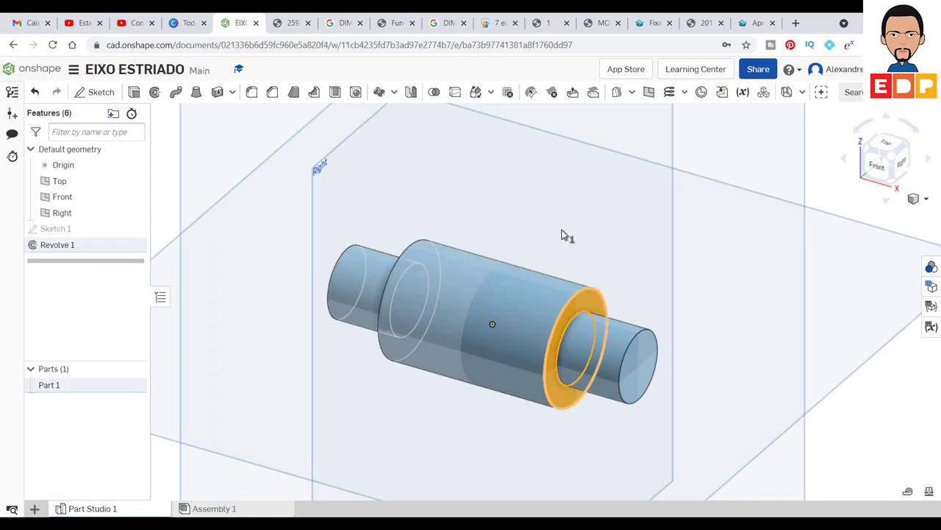
pyautogui.click(98, 92)
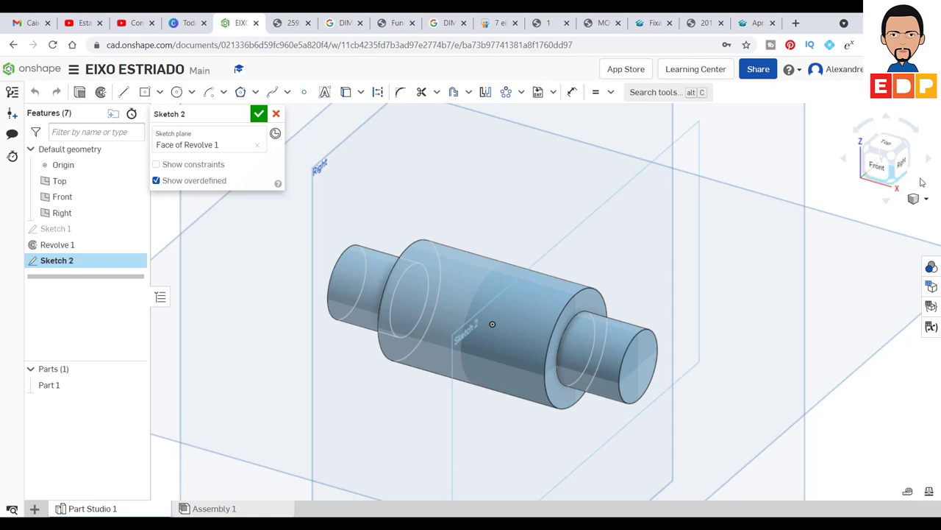
pyautogui.click(902, 168)
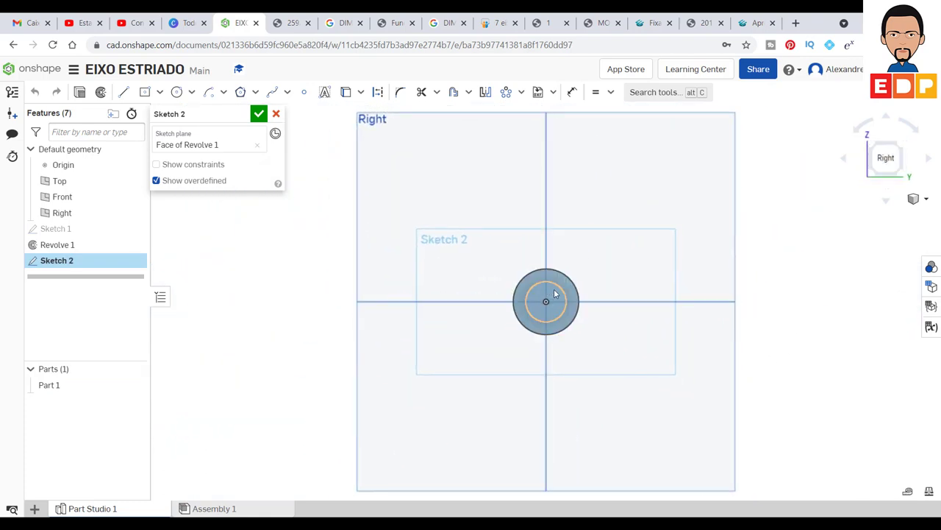
pyautogui.scroll(5, 592, 295)
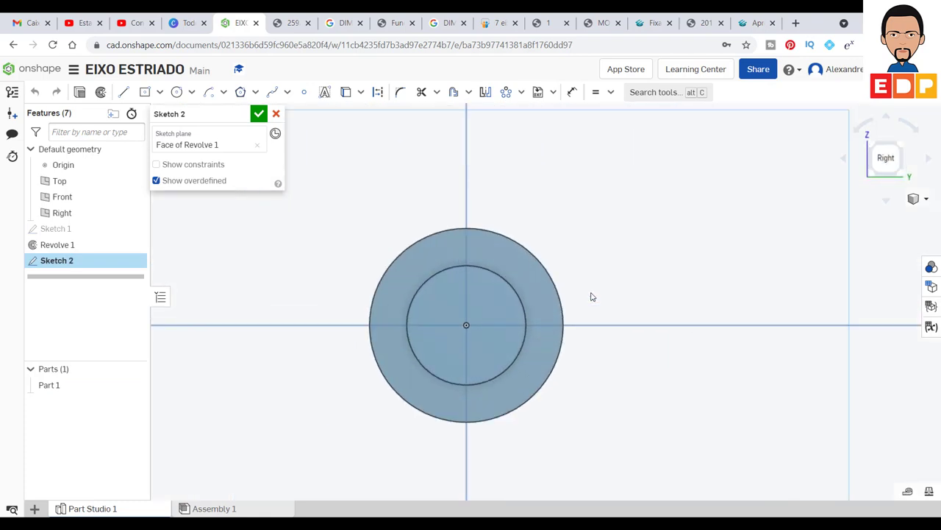
pyautogui.moveTo(592, 296)
pyautogui.mouseDown(button='right')
pyautogui.moveTo(708, 299)
pyautogui.moveTo(729, 273)
pyautogui.mouseUp(button='right')
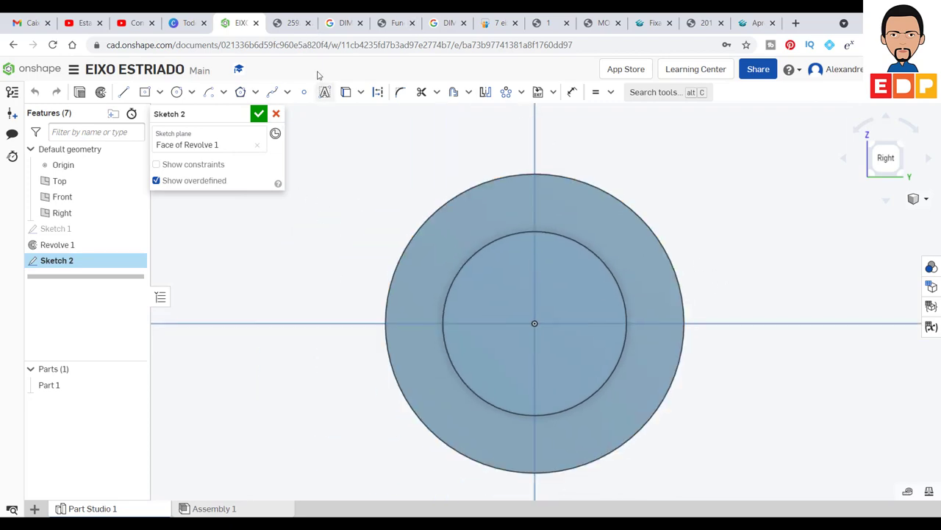
# Step: Consult the DIN 5462 sheet and draw a short origin-centred arc of about 16.1 mm radius across the vertical axis above the shaft
pyautogui.click(284, 24)
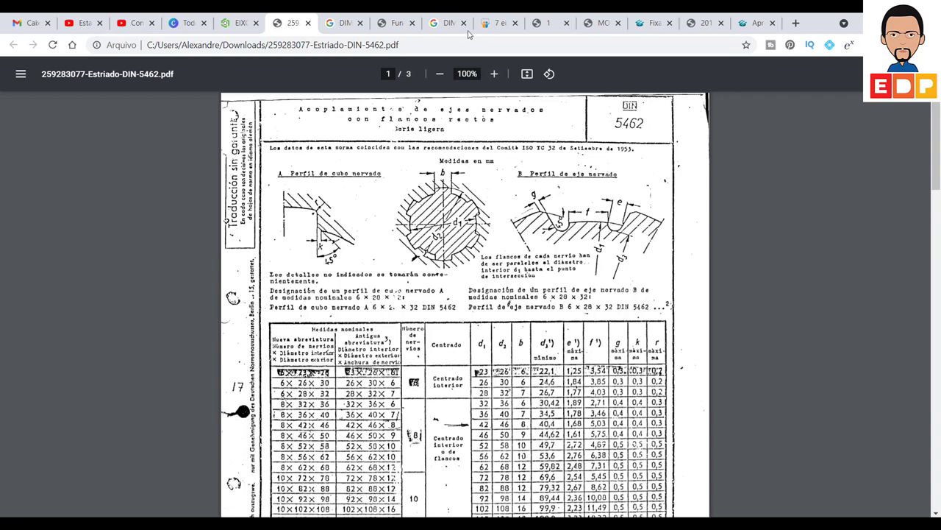
pyautogui.click(237, 23)
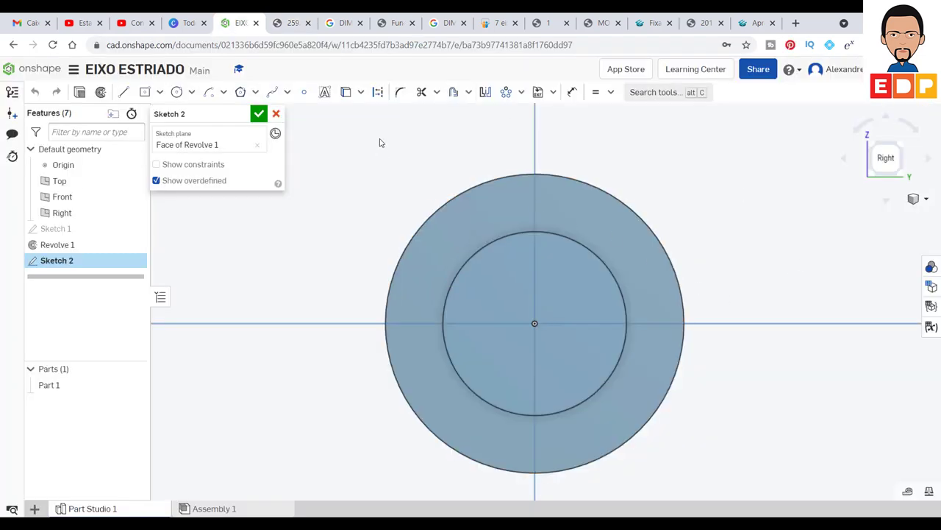
pyautogui.click(212, 95)
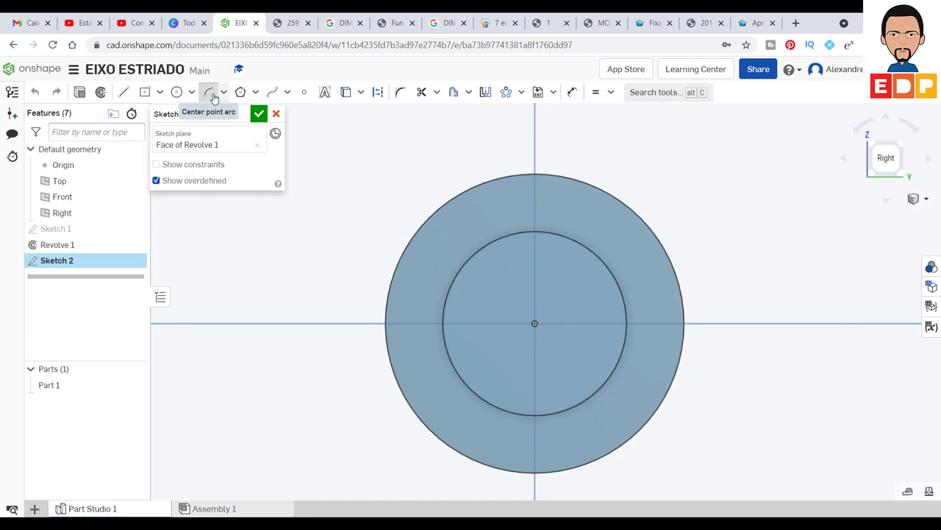
pyautogui.click(537, 324)
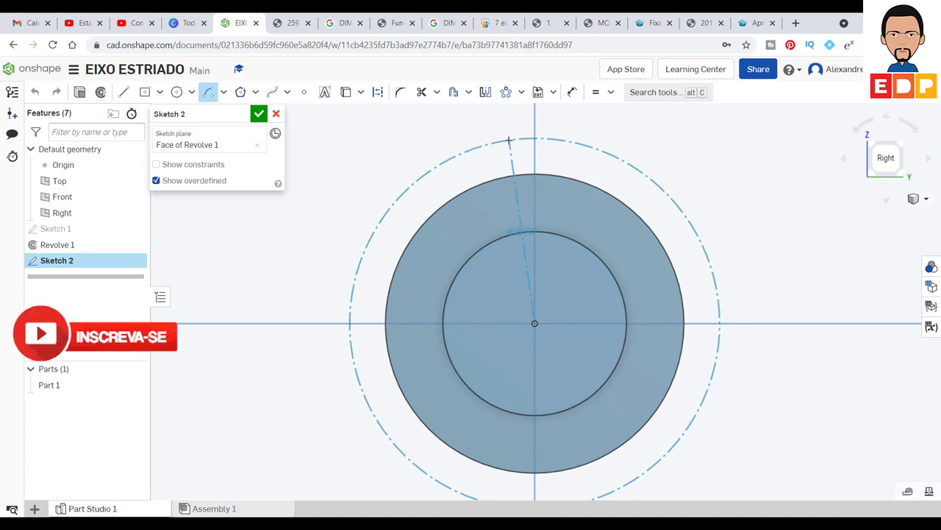
pyautogui.click(509, 139)
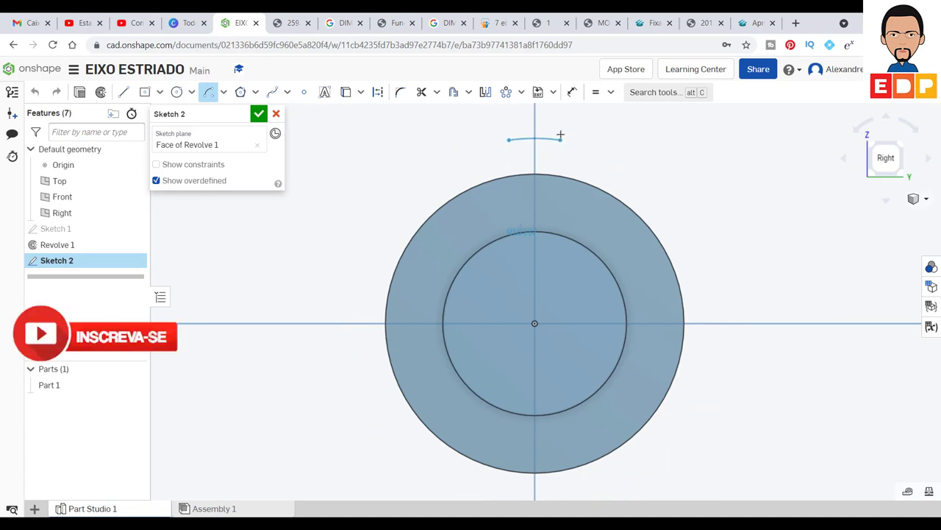
pyautogui.click(560, 136)
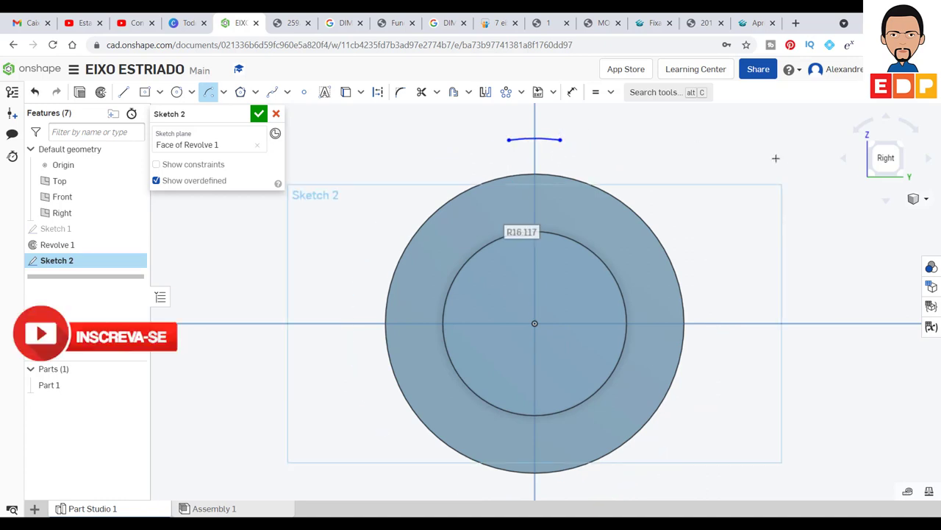
# Step: Dimension the short arc above the shaft with a radius of 15 mm
pyautogui.click(572, 92)
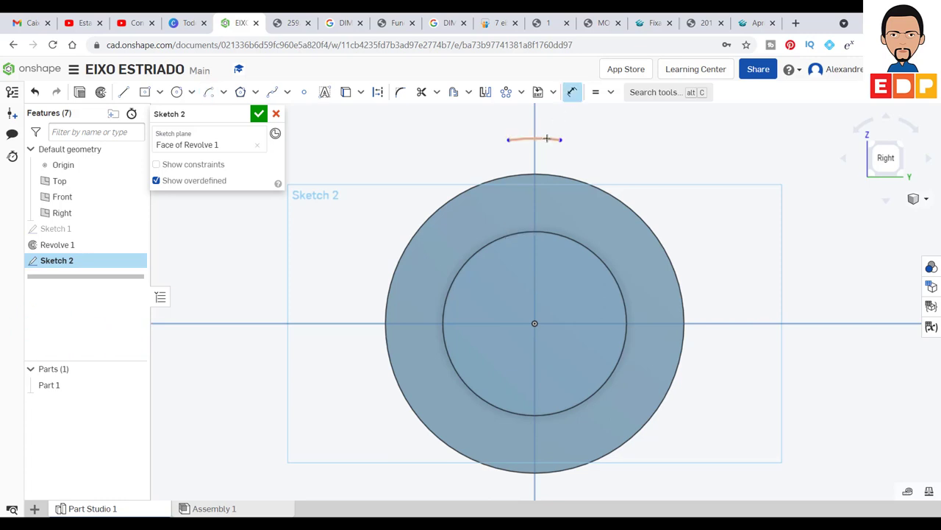
pyautogui.click(546, 139)
pyautogui.click(652, 126)
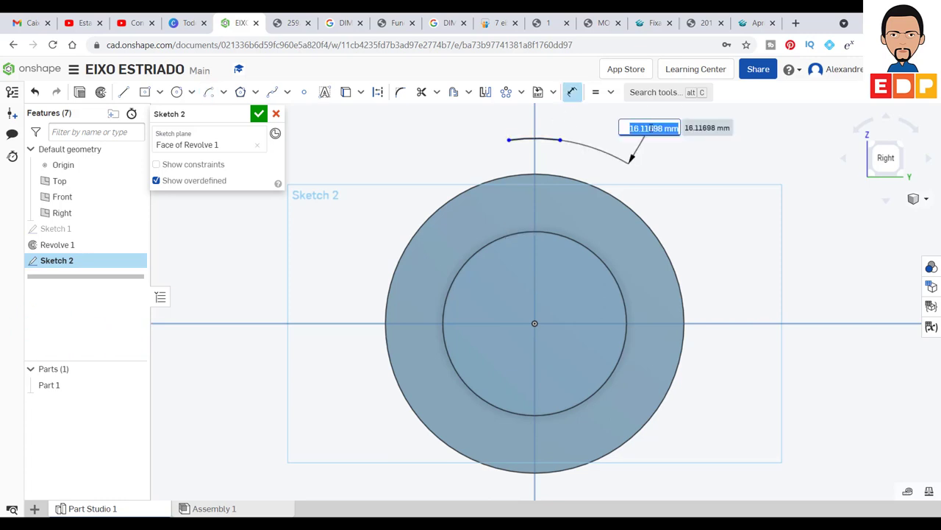
pyautogui.write('15')
pyautogui.press('Return')
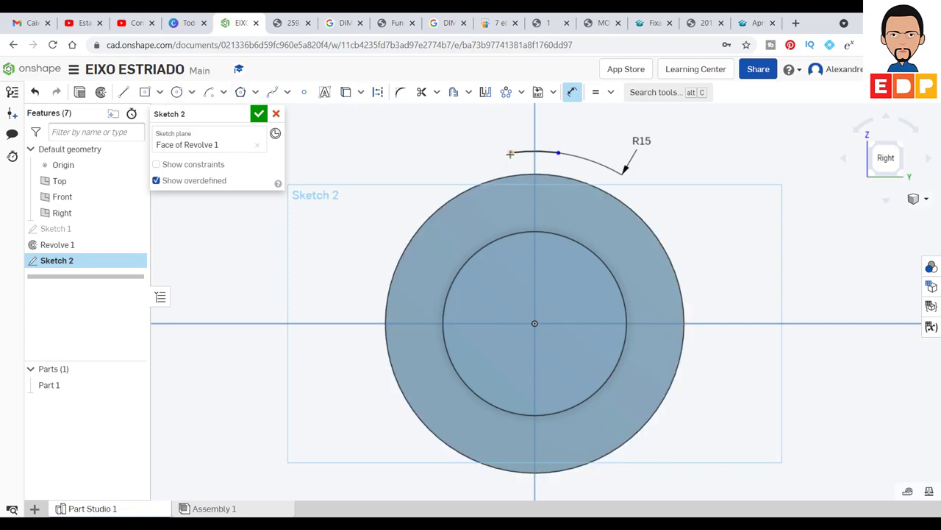
# Step: Check the tooth width in the DIN 5462 sheet and dimension the arc's left endpoint 3 mm from the vertical axis
pyautogui.click(288, 24)
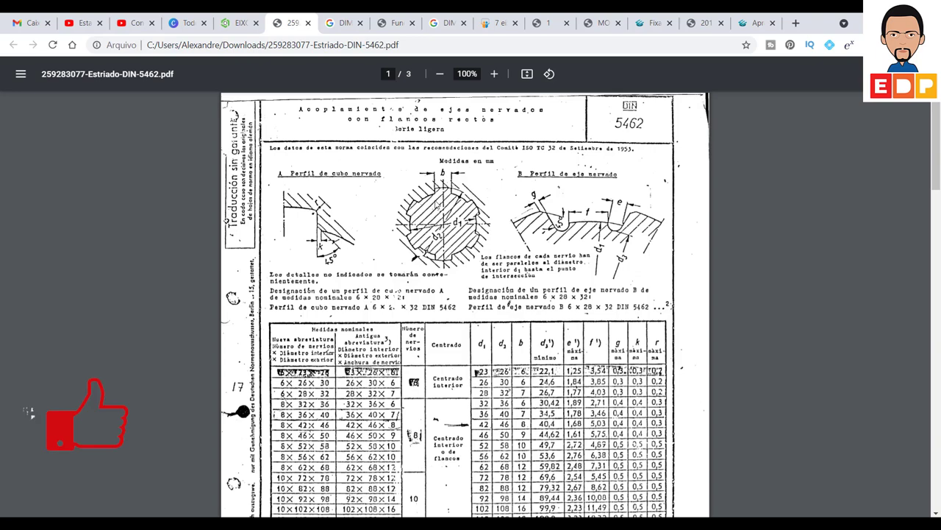
pyautogui.click(240, 23)
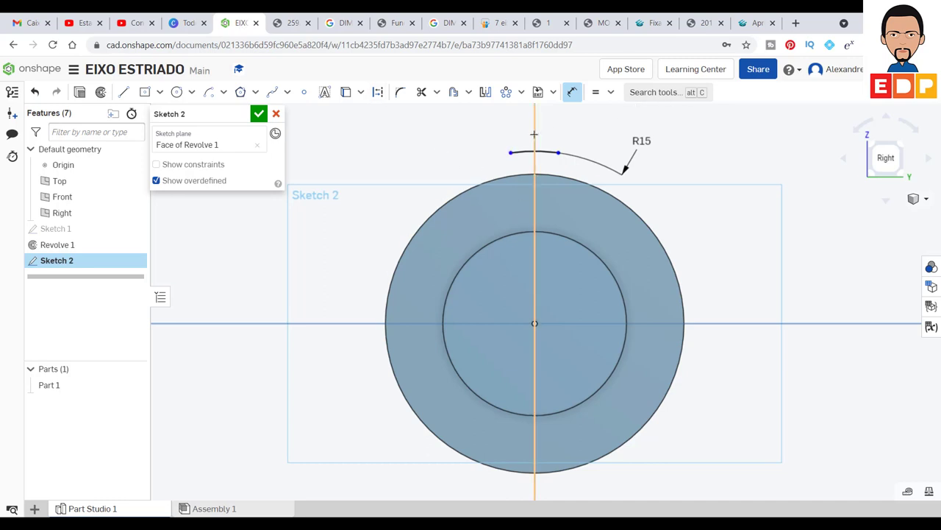
pyautogui.click(535, 135)
pyautogui.click(479, 131)
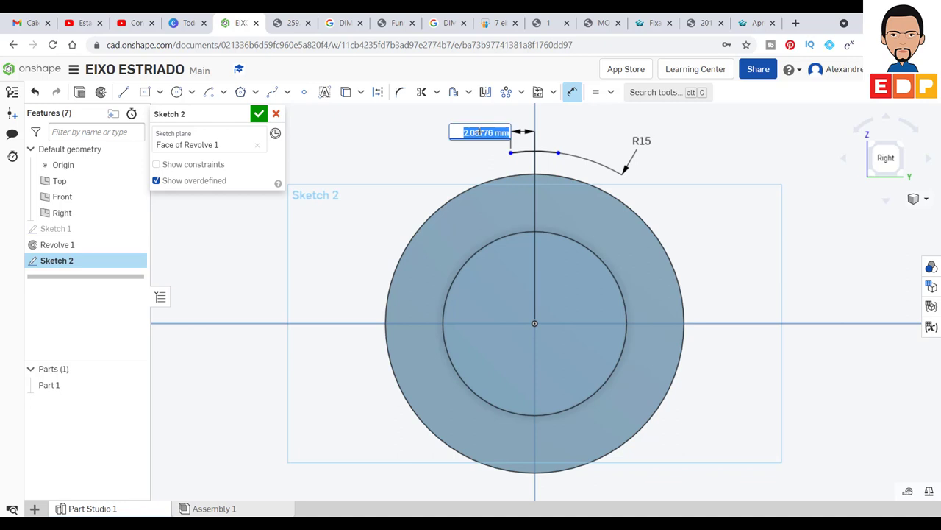
pyautogui.write('3')
pyautogui.press('Return')
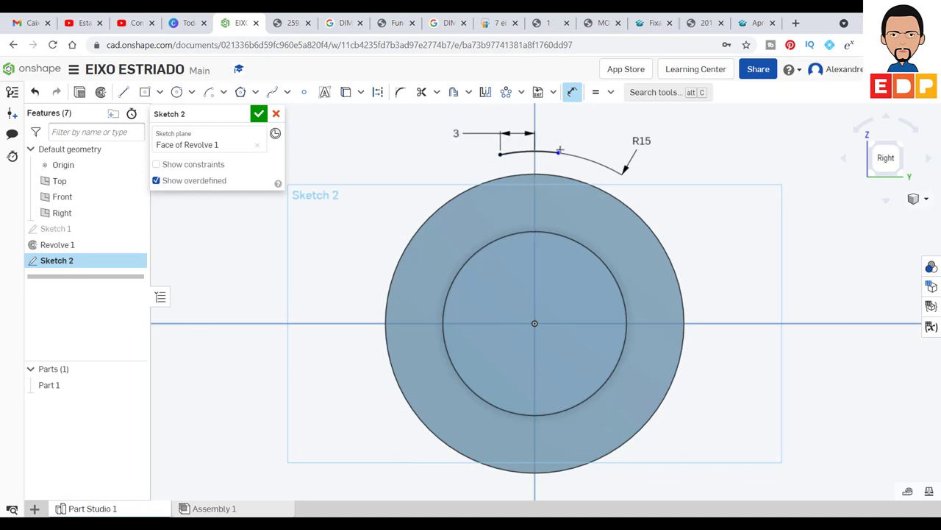
# Step: Dimension the arc's right endpoint 3 mm from the vertical axis
pyautogui.click(557, 152)
pyautogui.click(536, 128)
pyautogui.click(580, 125)
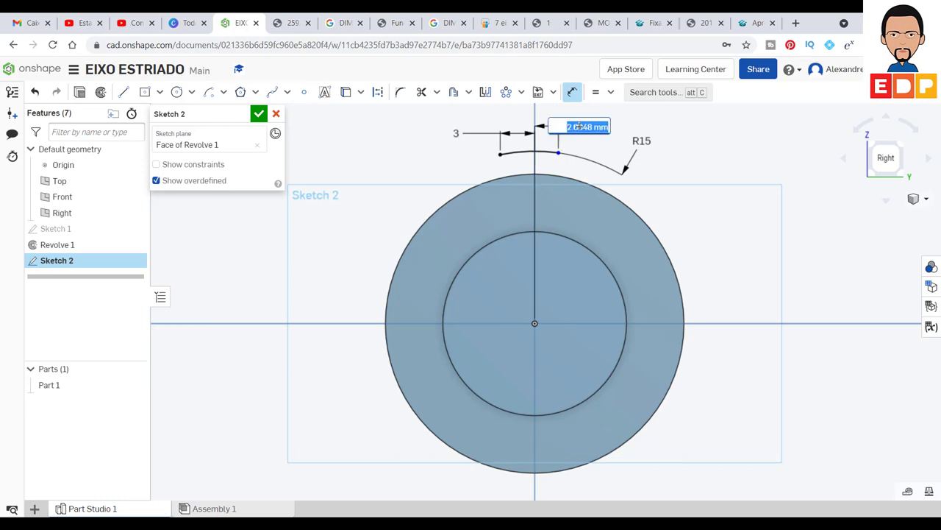
pyautogui.write('3')
pyautogui.press('Return')
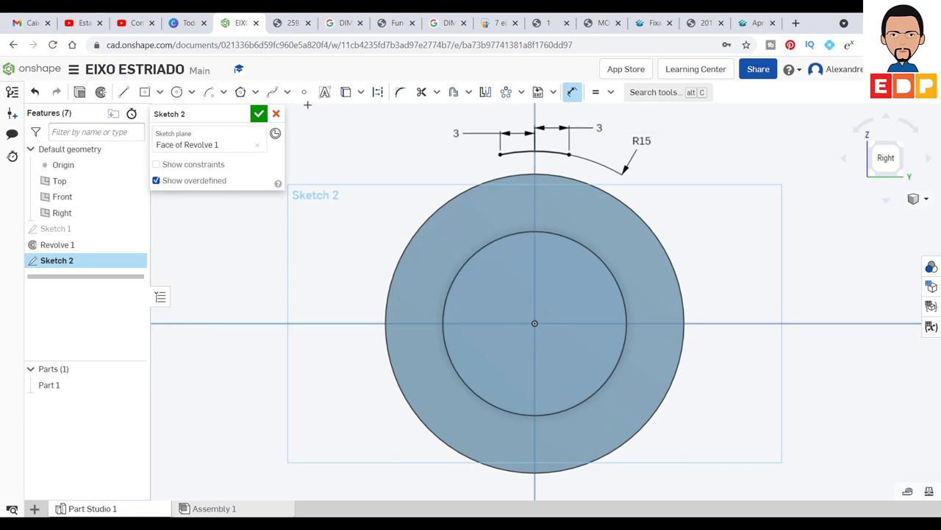
# Step: Draw a vertical line about 2 mm long from the arc's left endpoint down to the shaft's outer circle
pyautogui.click(123, 92)
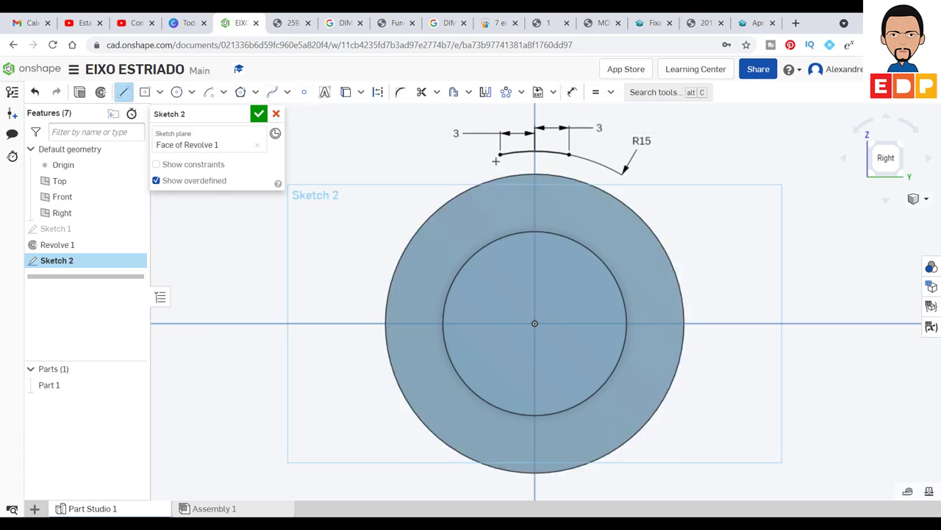
pyautogui.click(499, 154)
pyautogui.click(499, 178)
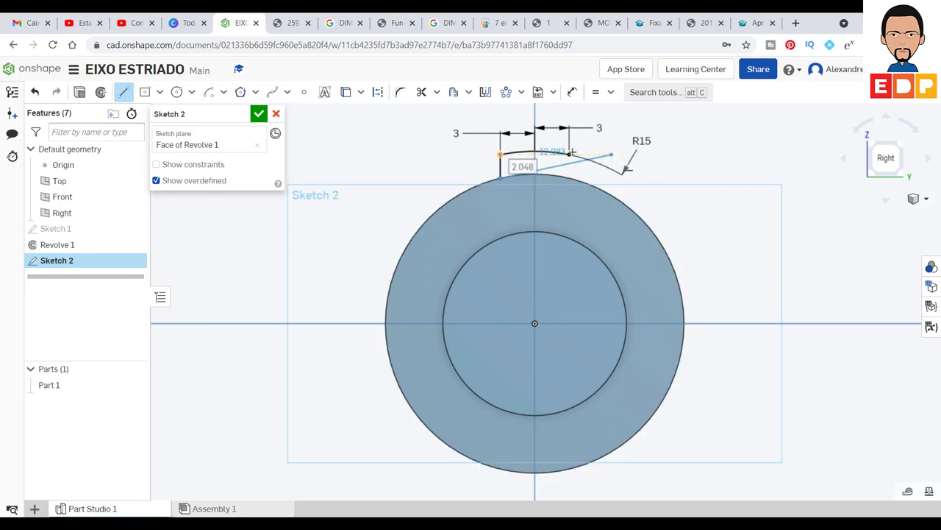
pyautogui.press('Escape')
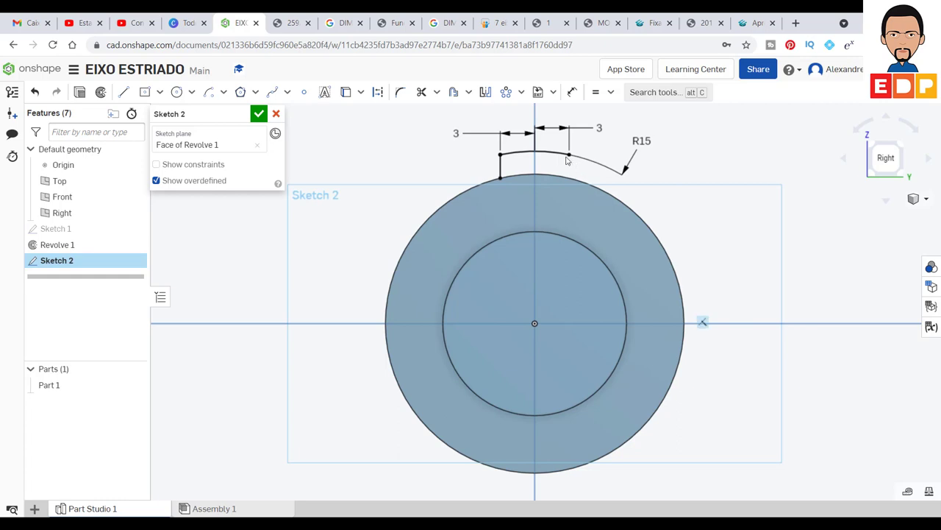
# Step: Draw a vertical line about 2 mm long from the arc's right endpoint down to the shaft's outer circle and finish the sketch
pyautogui.click(124, 93)
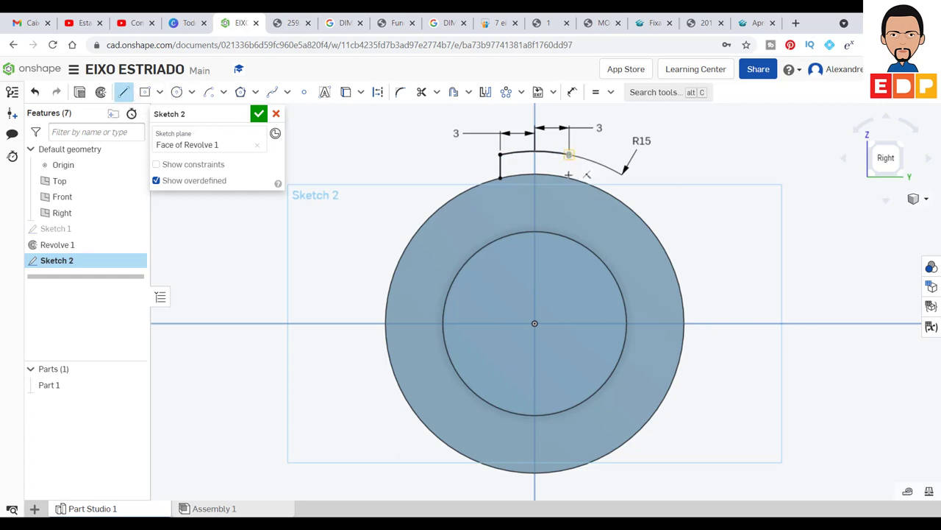
pyautogui.click(569, 155)
pyautogui.click(569, 176)
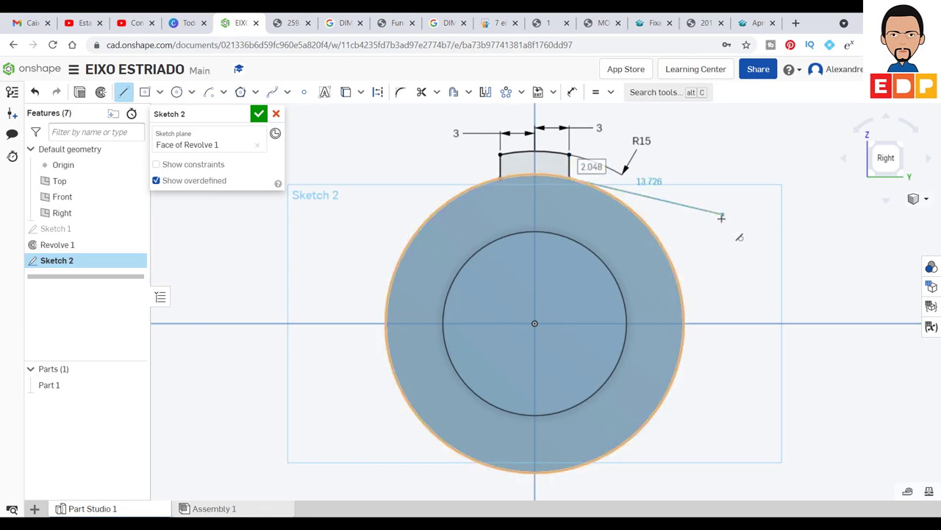
pyautogui.press('Escape')
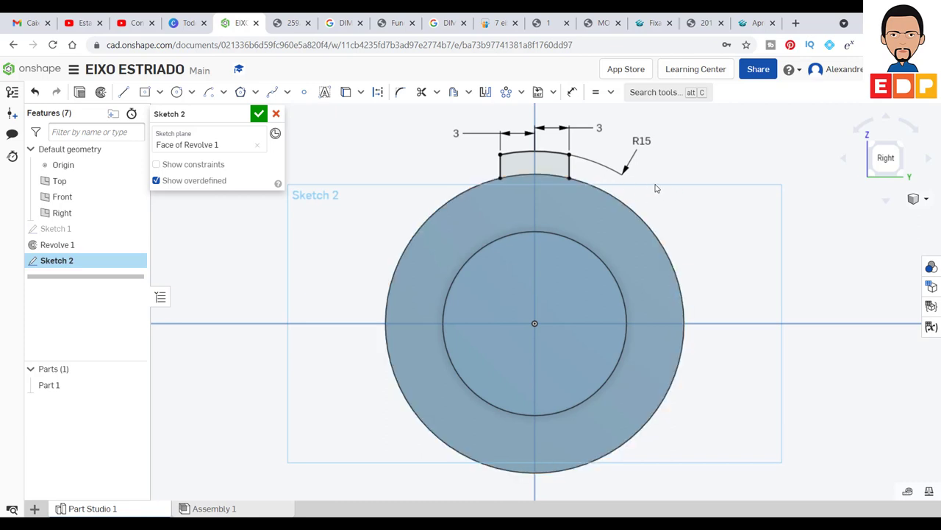
pyautogui.click(259, 115)
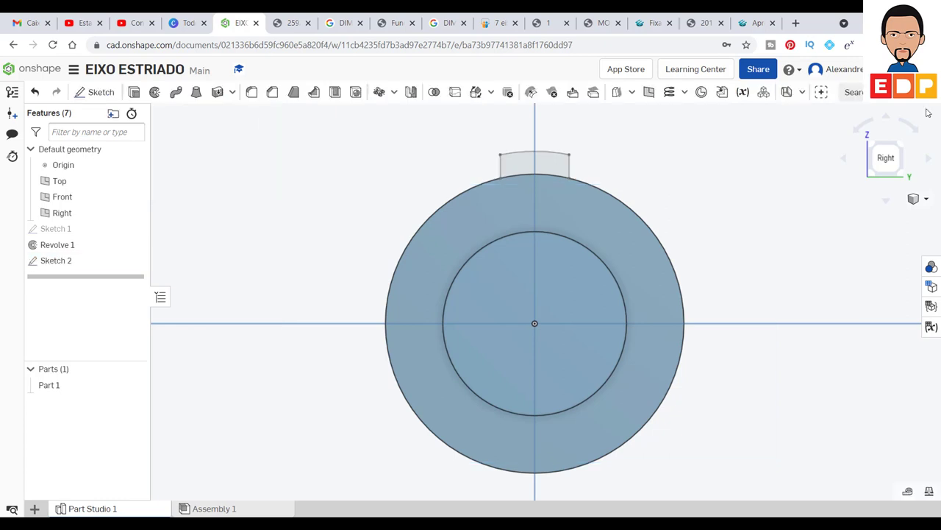
# Step: Start a circular feature pattern with the spline tooth sketch as the feature to pattern
pyautogui.click(901, 145)
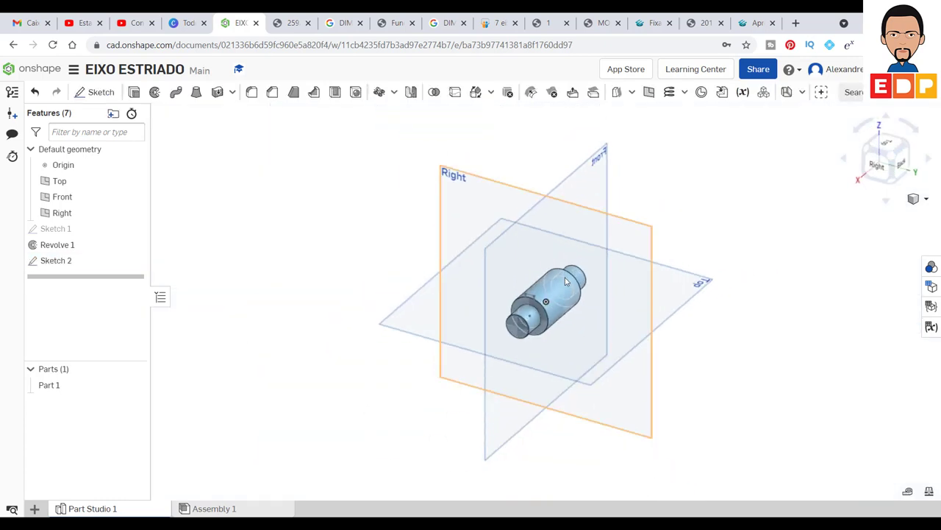
pyautogui.scroll(5, 566, 282)
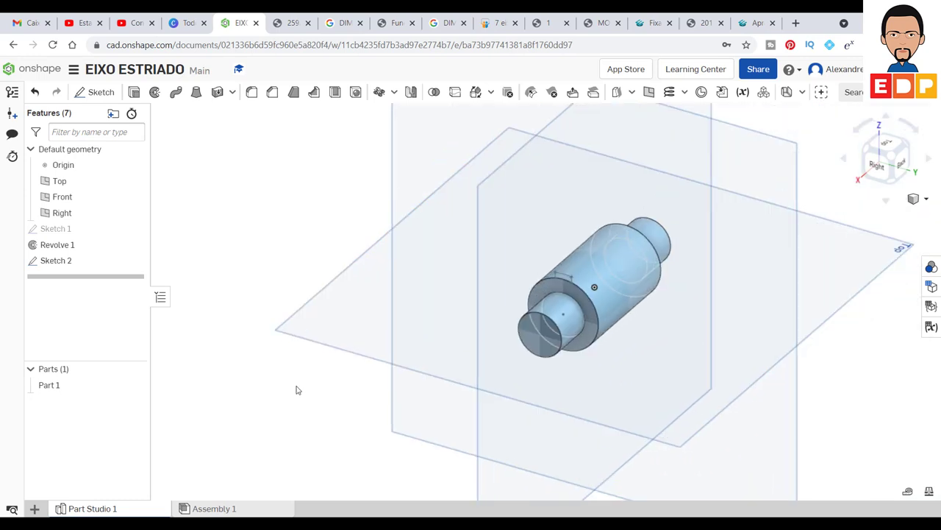
pyautogui.scroll(5, 396, 309)
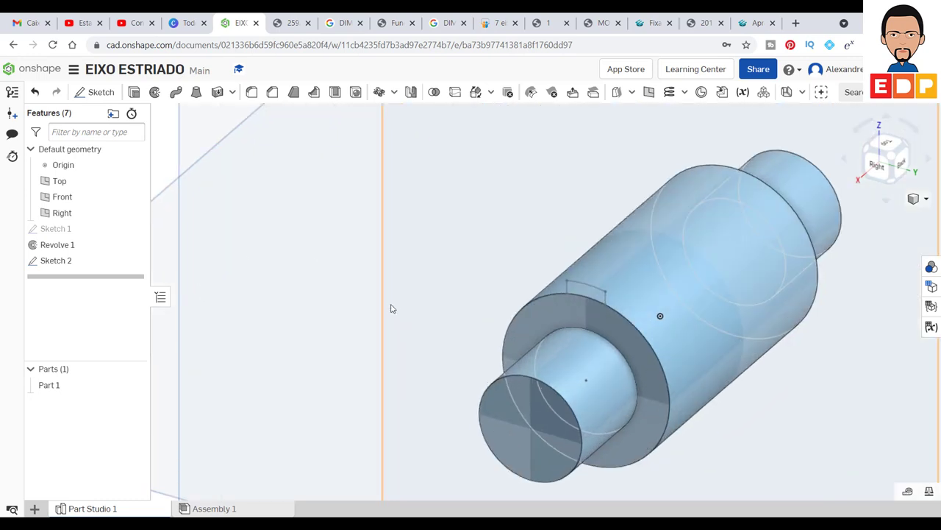
pyautogui.click(42, 263)
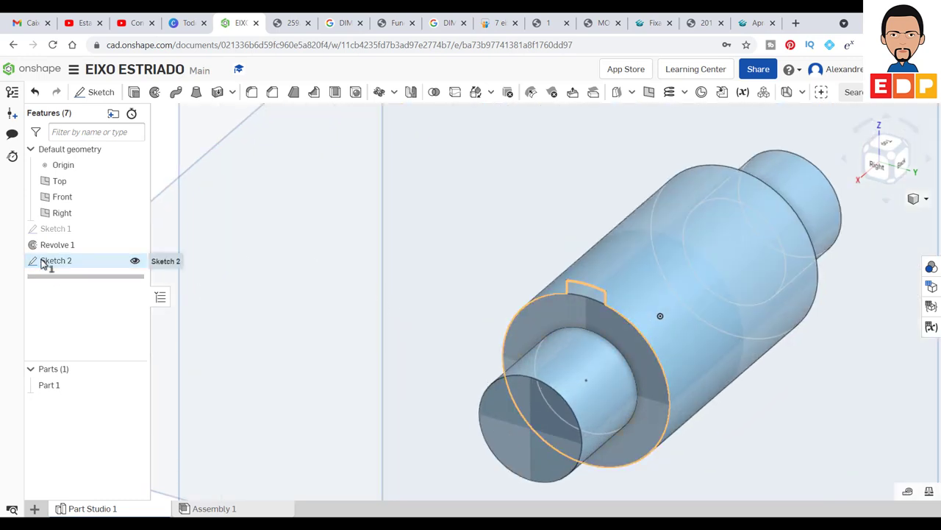
pyautogui.click(184, 259)
pyautogui.click(38, 263)
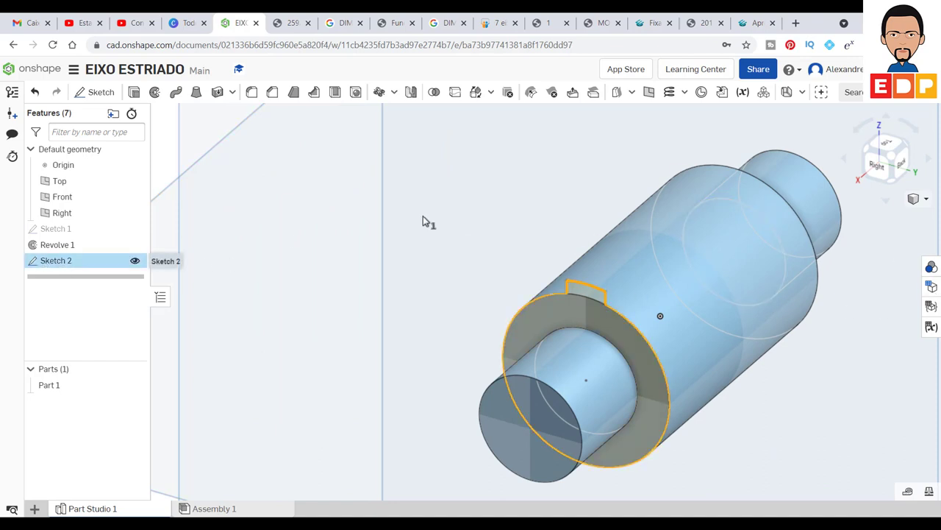
pyautogui.click(379, 92)
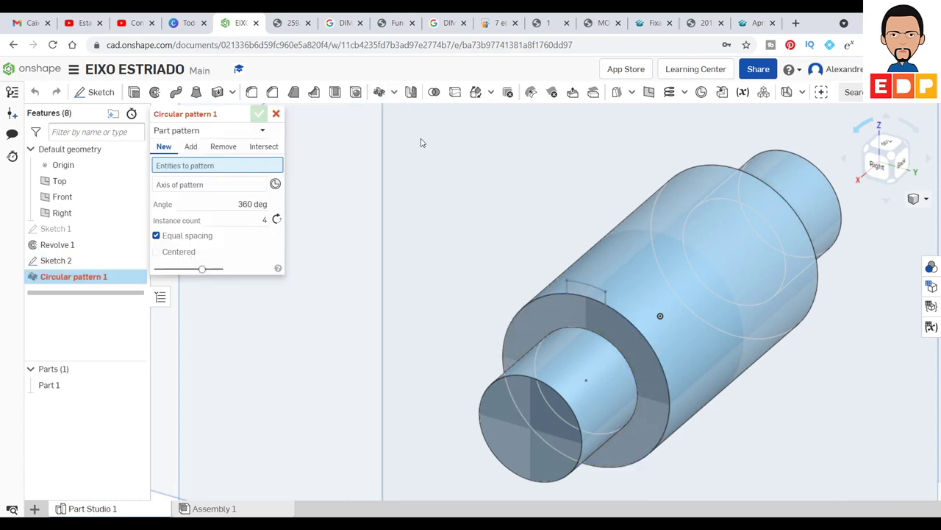
pyautogui.click(178, 130)
pyautogui.click(184, 166)
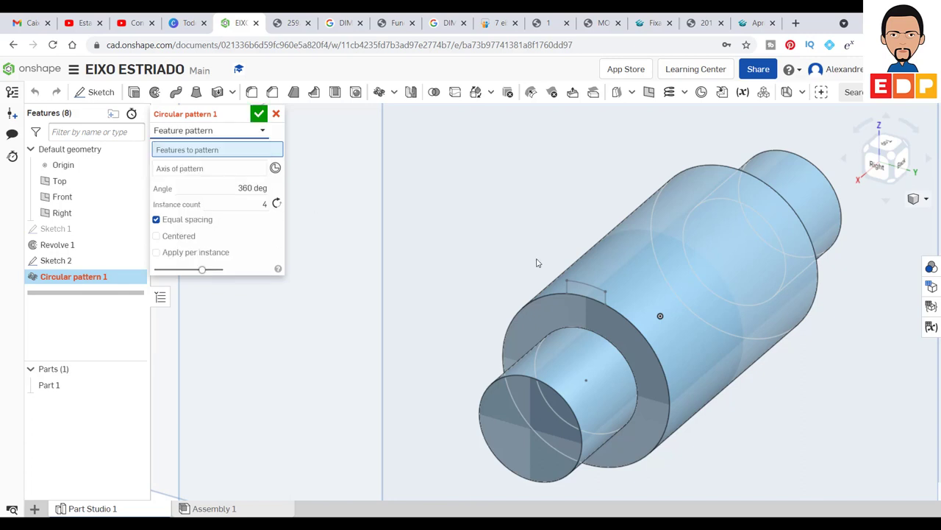
pyautogui.click(599, 297)
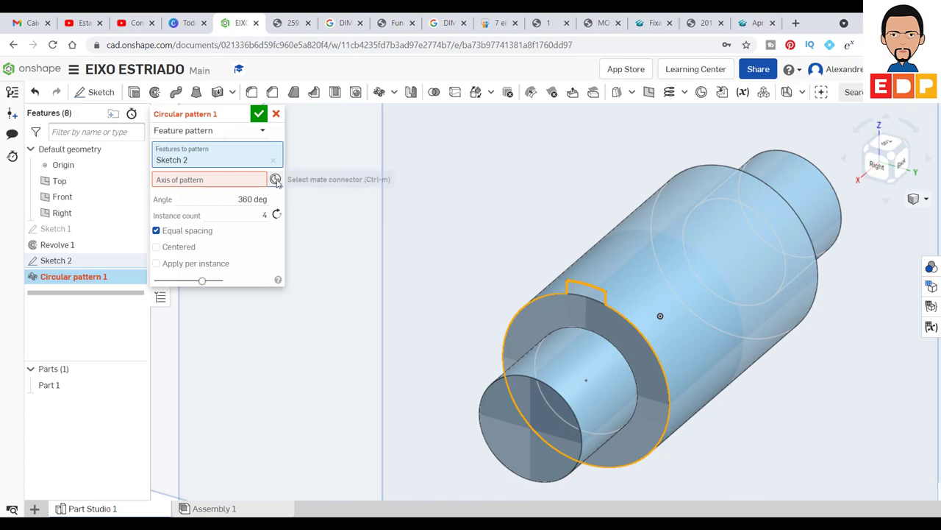
# Step: Set a mate connector at the shoulder face's center as the pattern axis and create 6 equally spaced instances of the tooth sketch
pyautogui.click(276, 180)
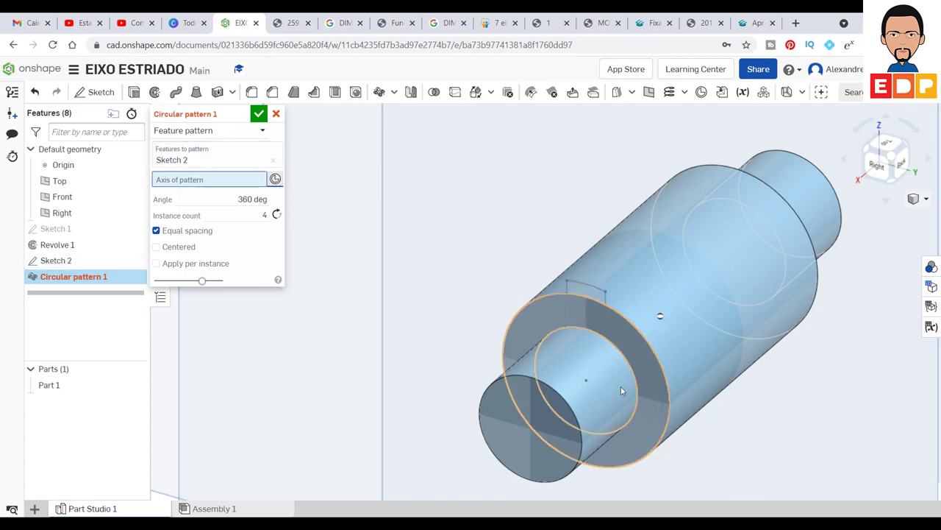
pyautogui.click(587, 380)
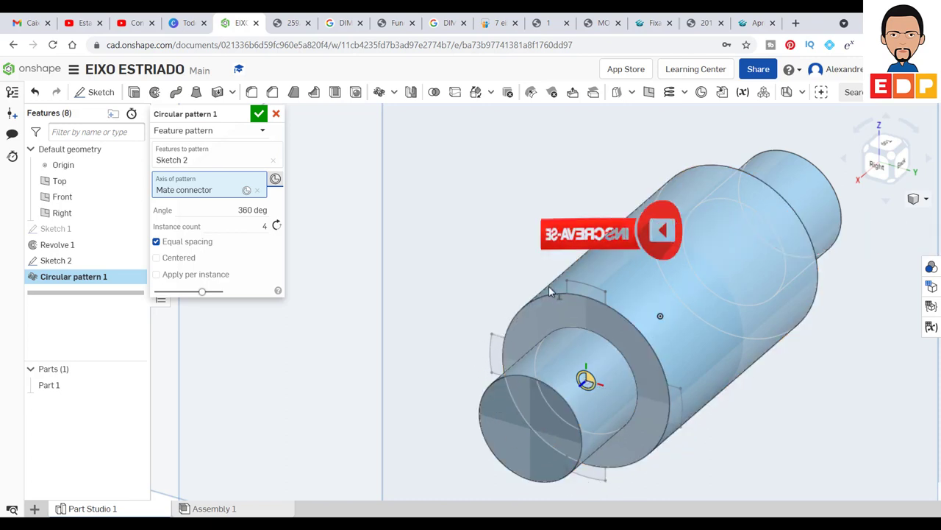
pyautogui.click(264, 227)
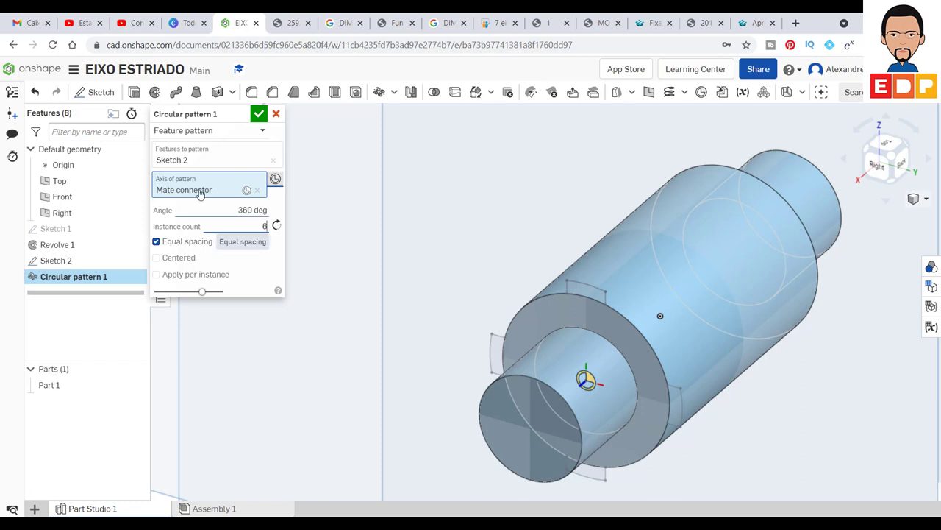
pyautogui.click(259, 114)
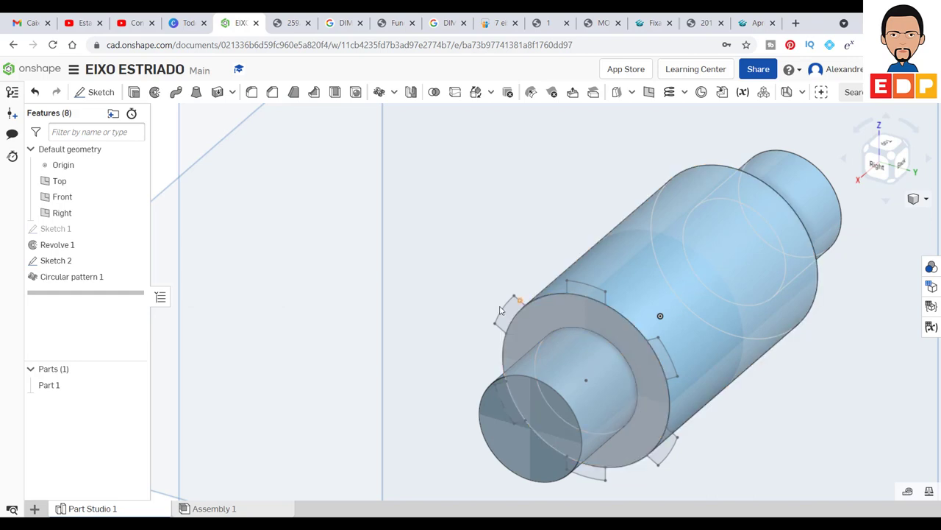
# Step: Start a solid extrusion and select the spline tooth profiles around the shaft as its regions
pyautogui.click(876, 169)
pyautogui.scroll(5, 567, 305)
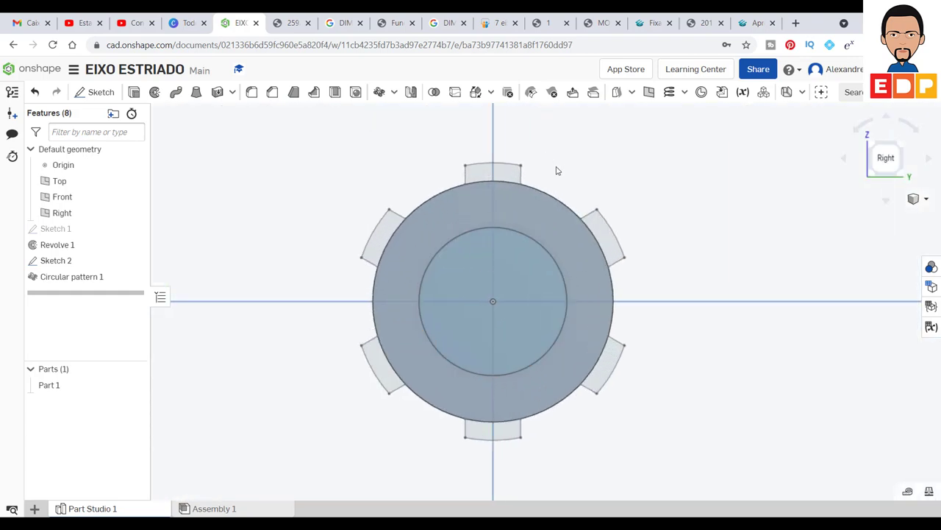
pyautogui.moveTo(557, 171); pyautogui.dragTo(594, 166, button='middle')
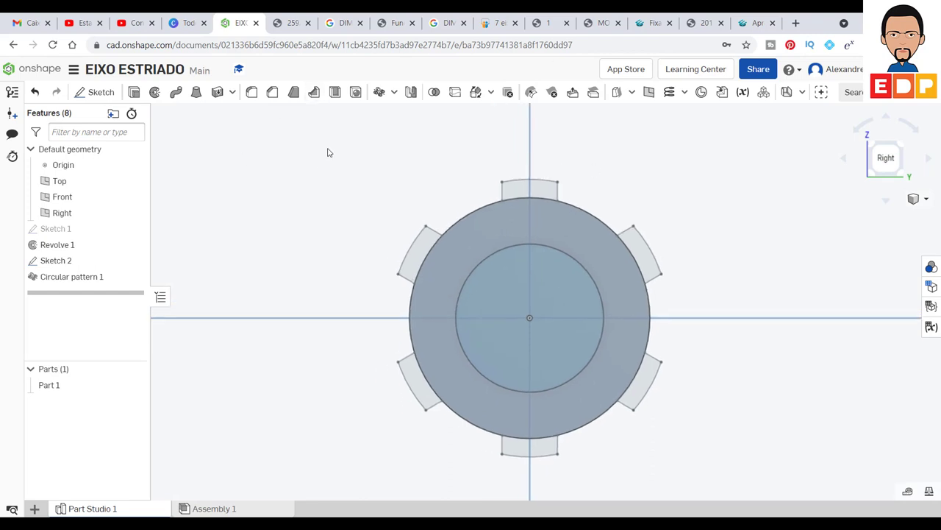
pyautogui.click(134, 92)
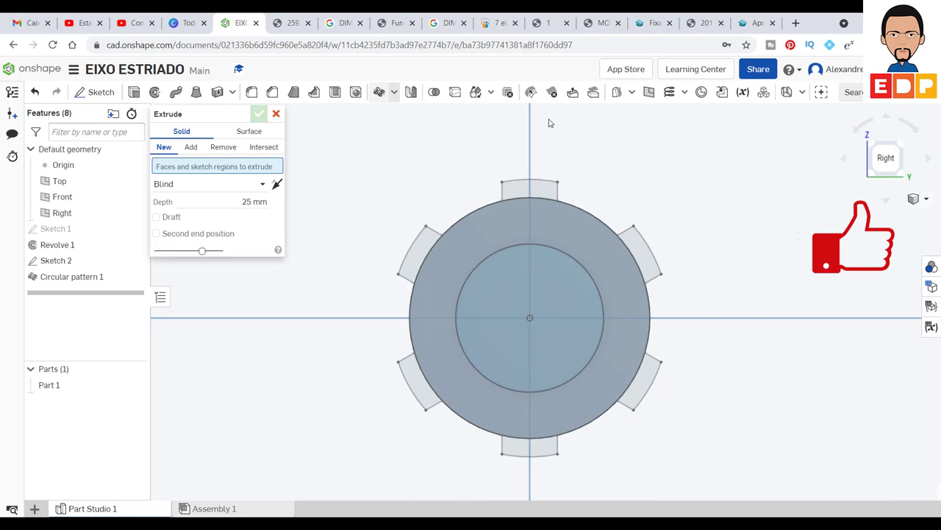
pyautogui.click(542, 192)
pyautogui.click(651, 261)
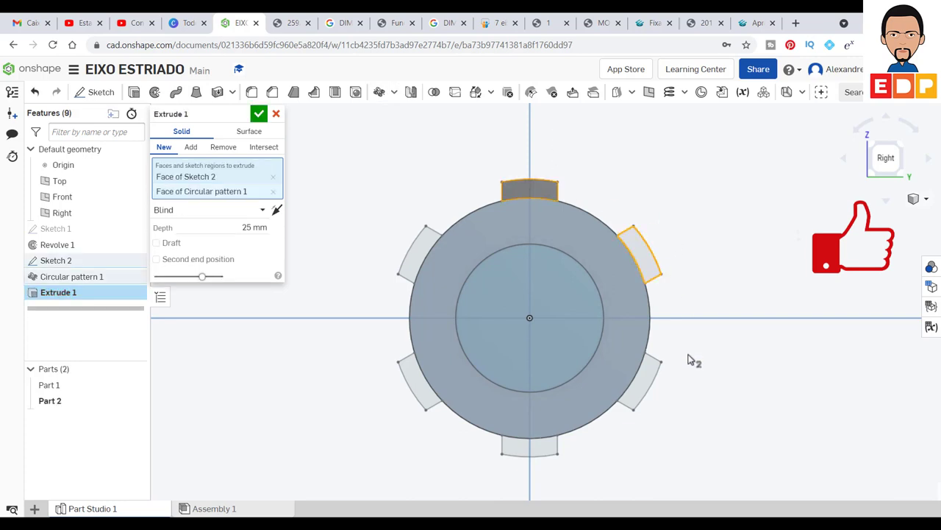
pyautogui.click(639, 396)
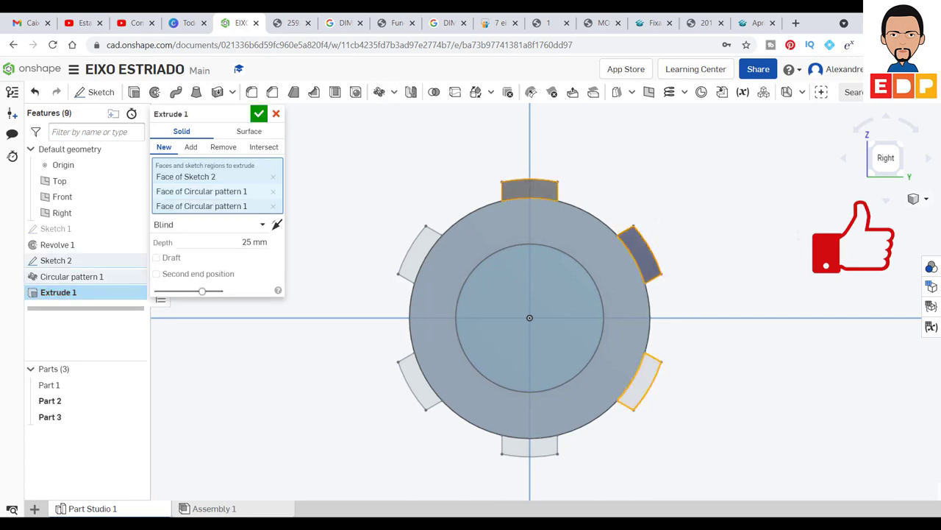
pyautogui.click(544, 450)
pyautogui.click(417, 392)
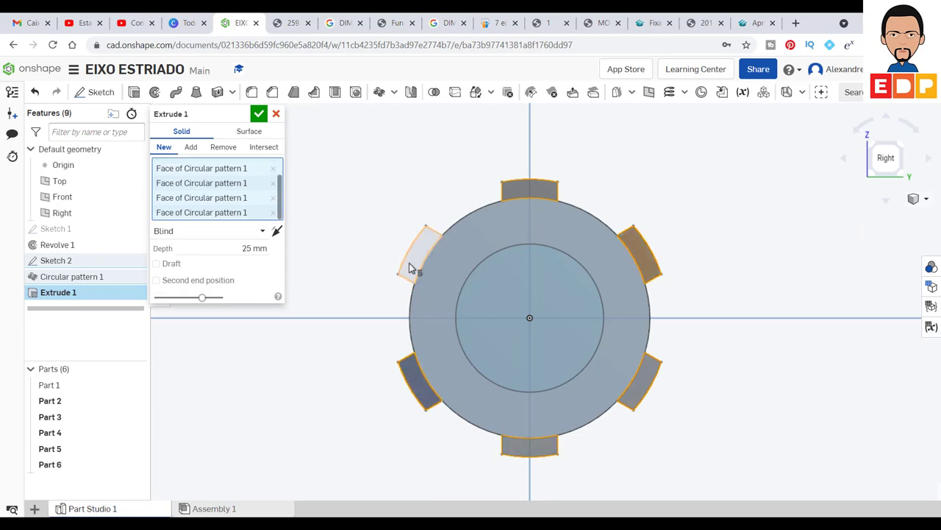